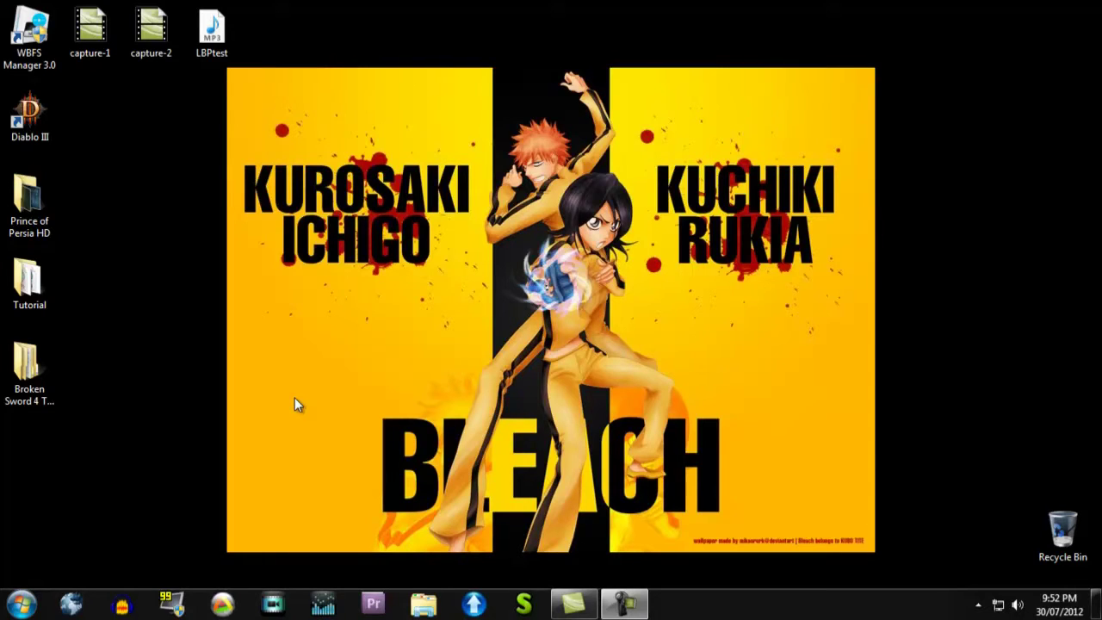
# Step: Open Audacity, shrink its window, and park it in the desktop's lower-left corner with the record control still visible
pyautogui.click(110, 608)
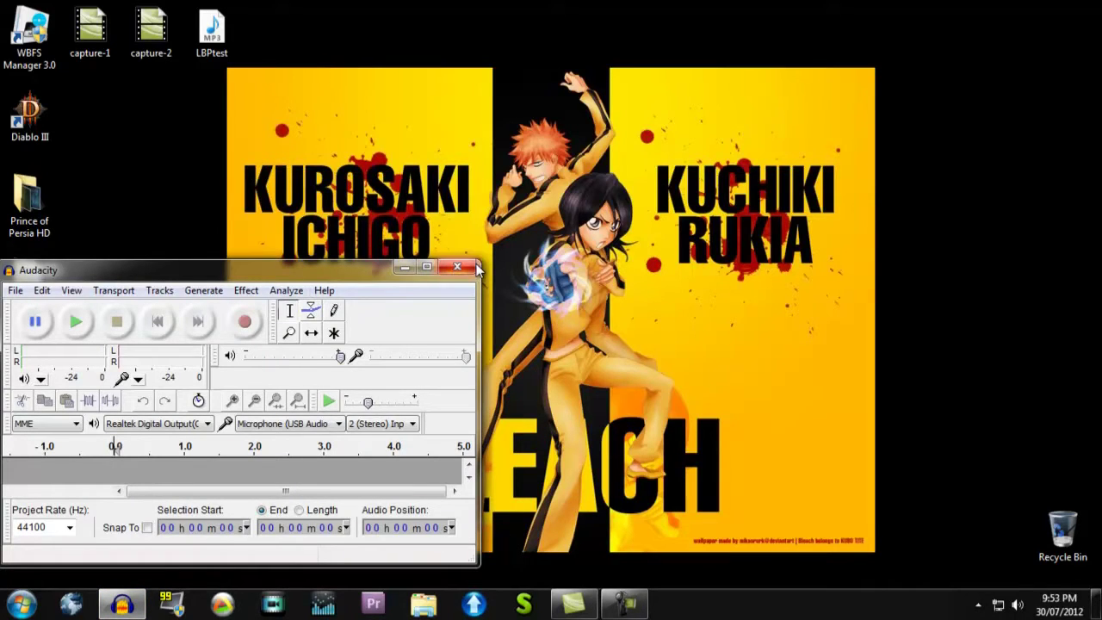
pyautogui.moveTo(479, 269); pyautogui.dragTo(413, 243)
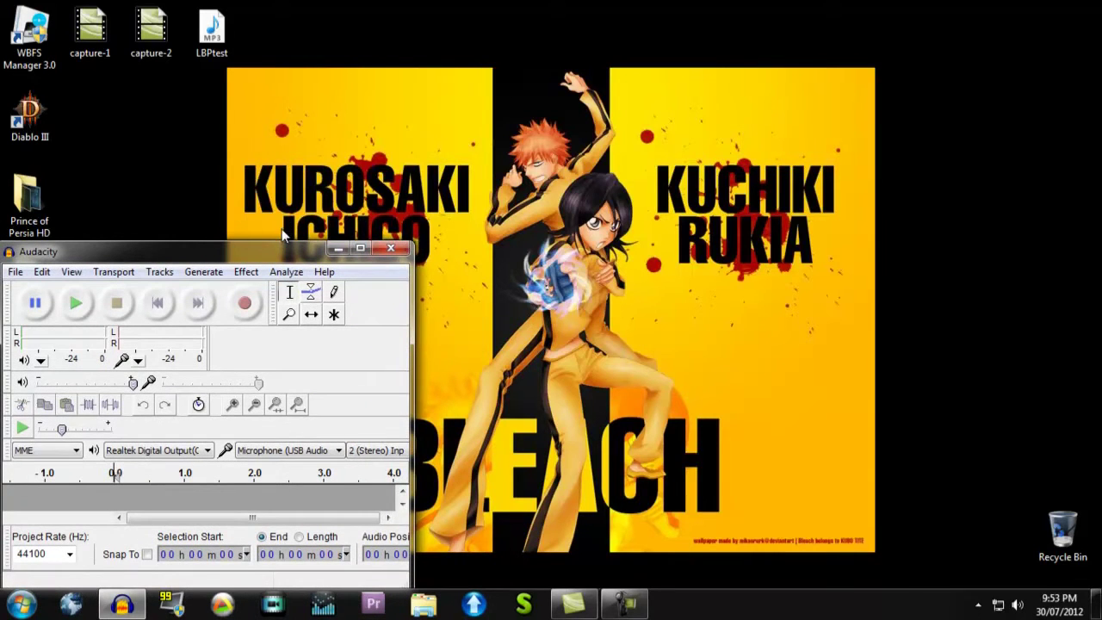
pyautogui.moveTo(277, 246); pyautogui.dragTo(140, 426)
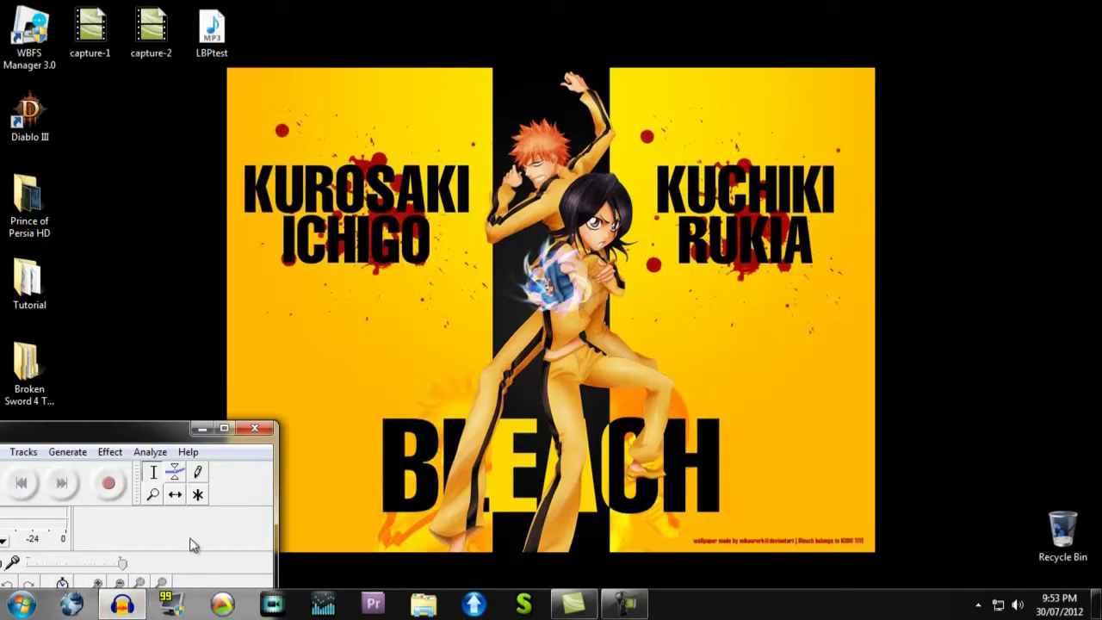
# Step: Start Fraps, review its FPS and Movies settings, and minimize it to the system tray
pyautogui.click(179, 606)
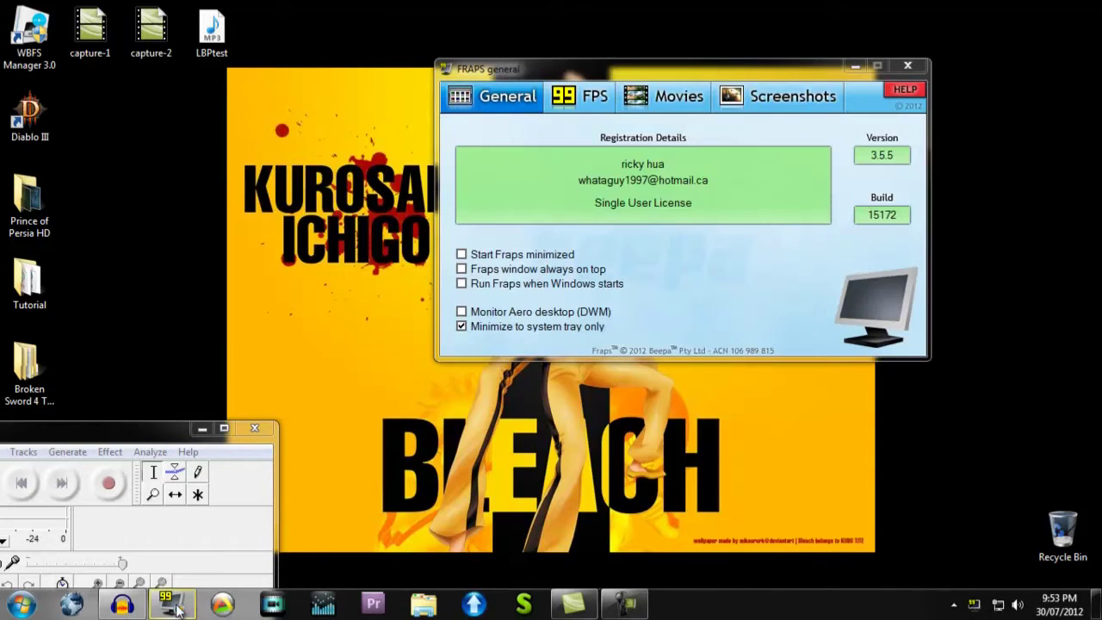
pyautogui.click(591, 102)
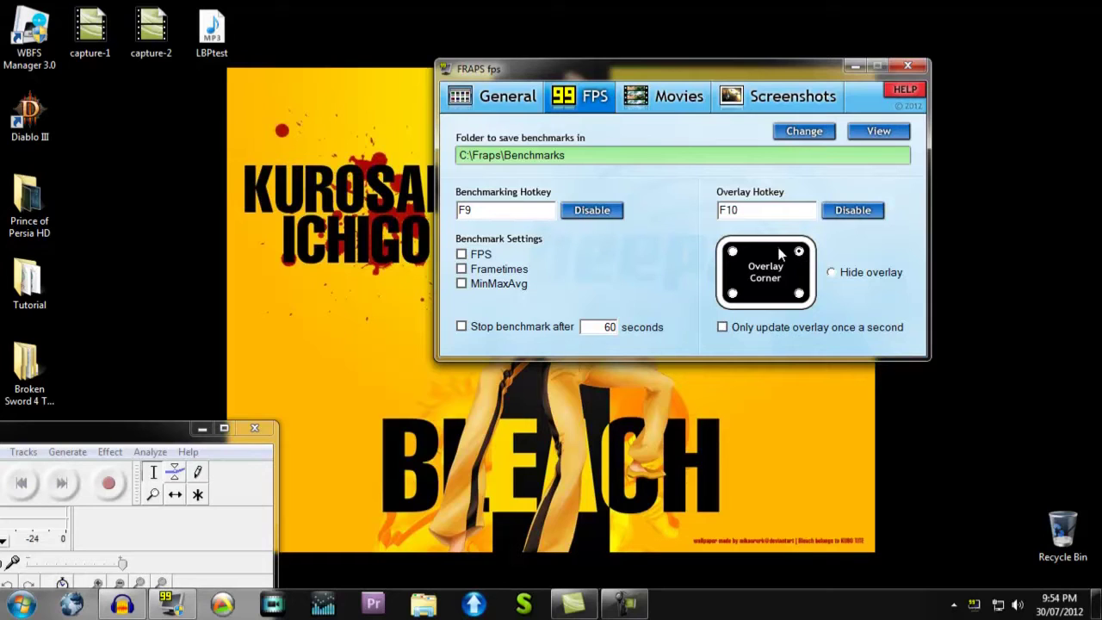
pyautogui.click(682, 102)
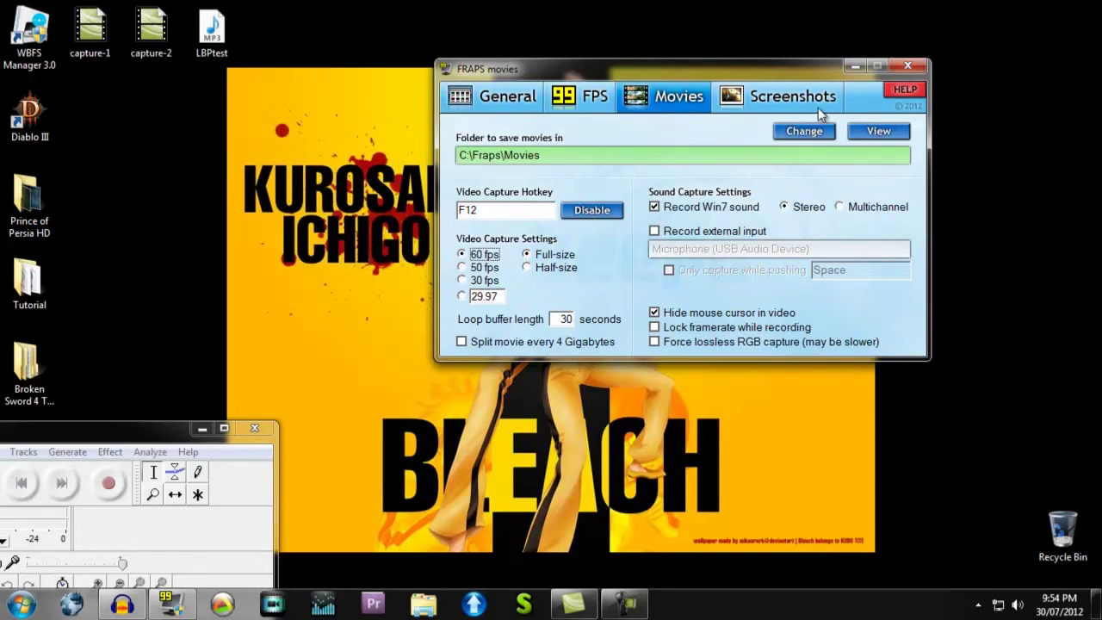
pyautogui.click(855, 66)
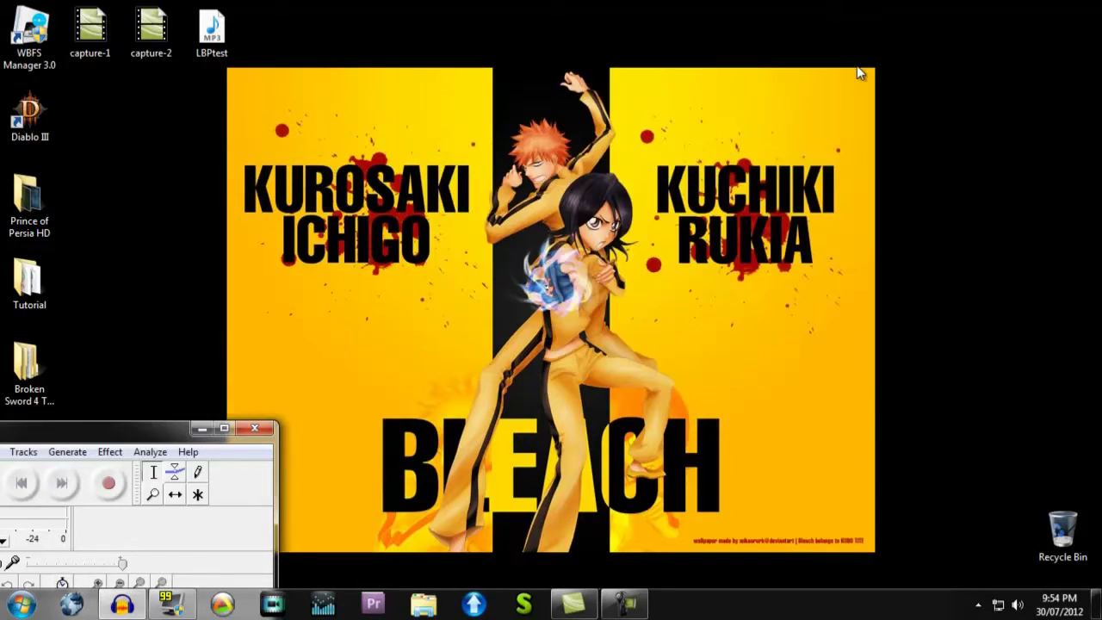
pyautogui.click(979, 606)
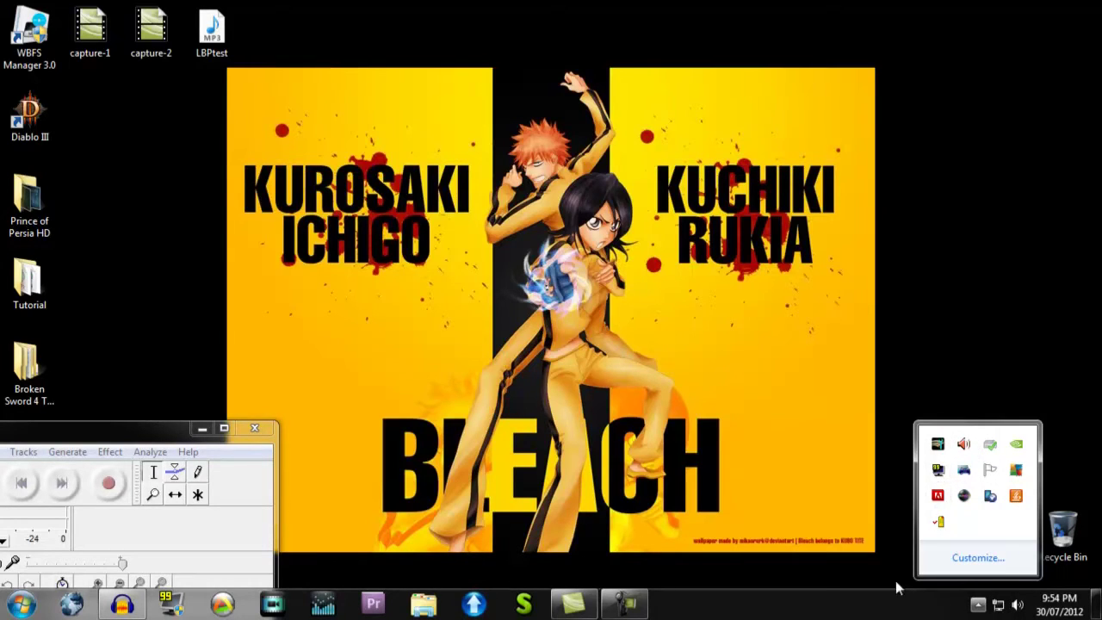
pyautogui.click(980, 607)
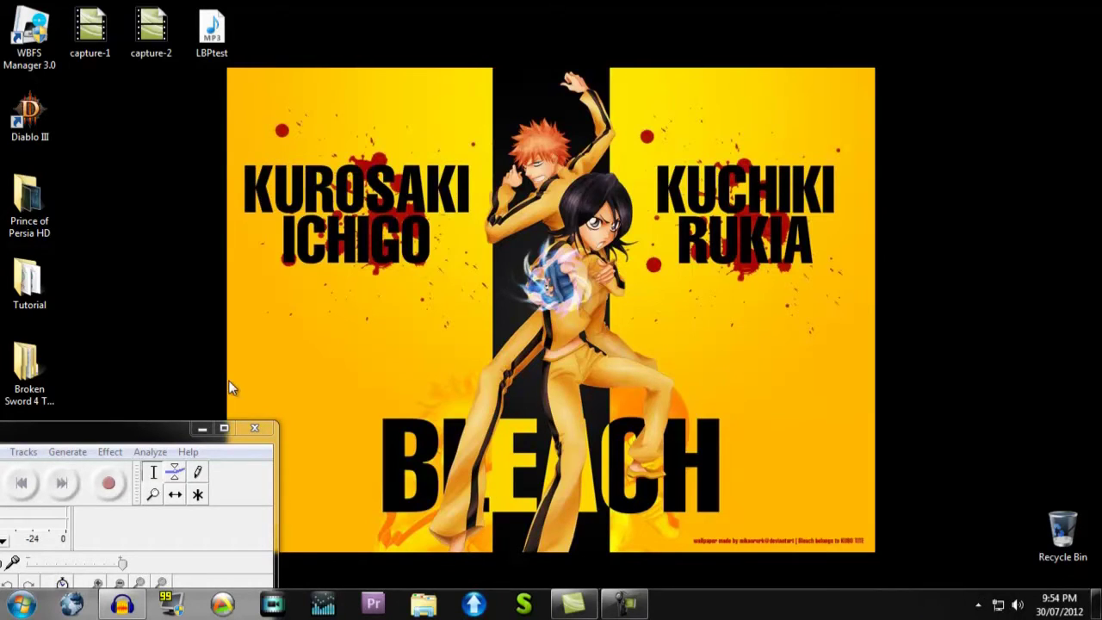
# Step: Open AVer MediaCenter 3D, look over its main categories, and enter Capture for the live HDMI source
pyautogui.click(222, 607)
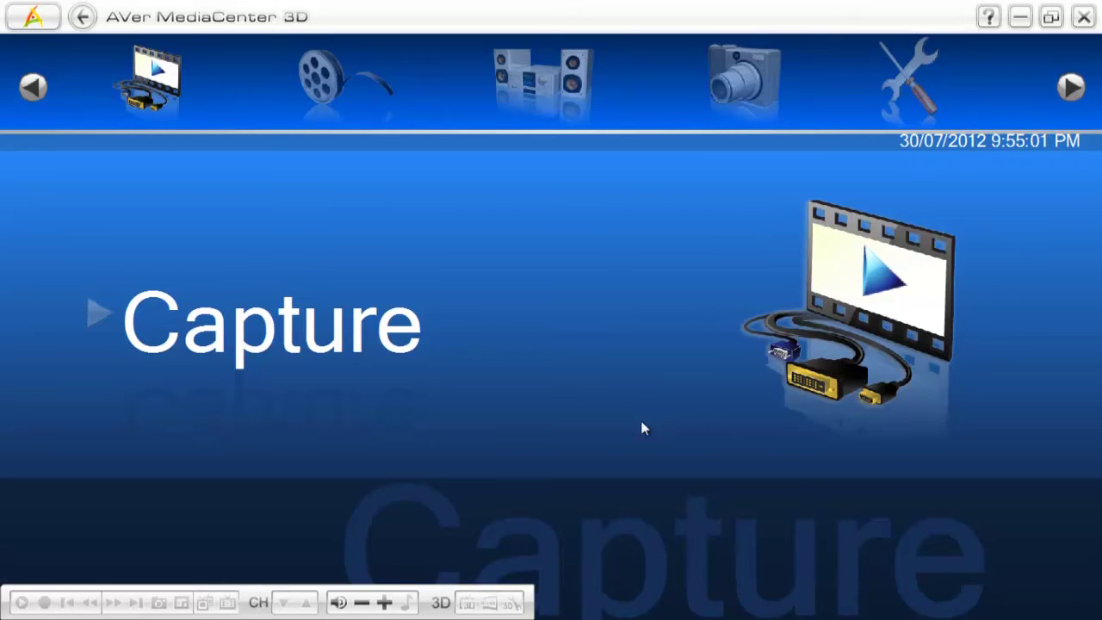
pyautogui.moveTo(276, 73)
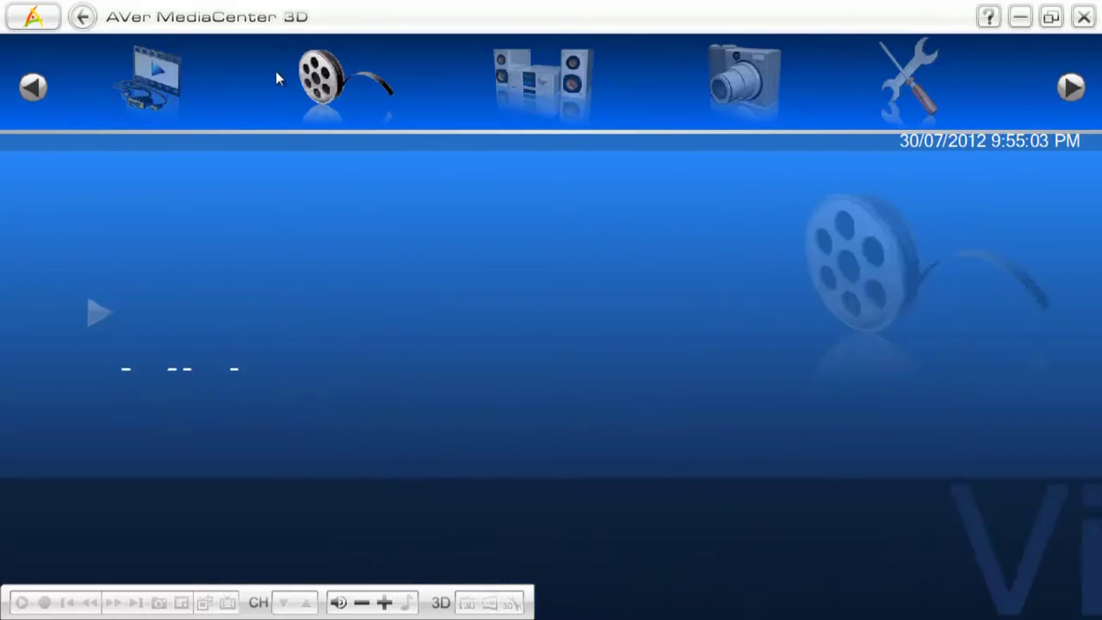
pyautogui.moveTo(536, 86)
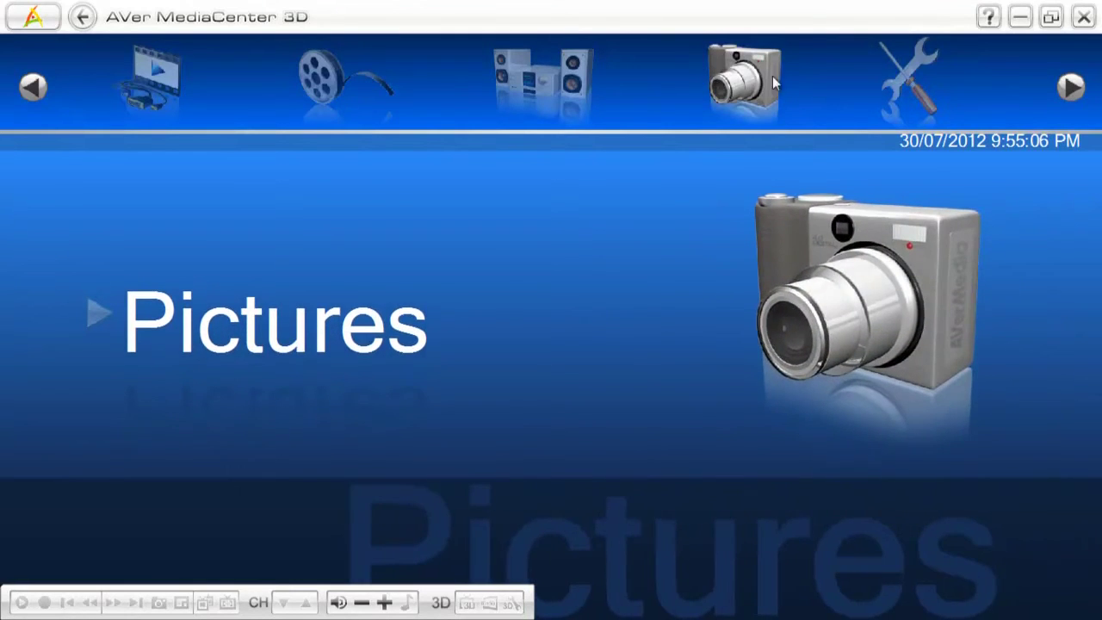
pyautogui.moveTo(913, 78)
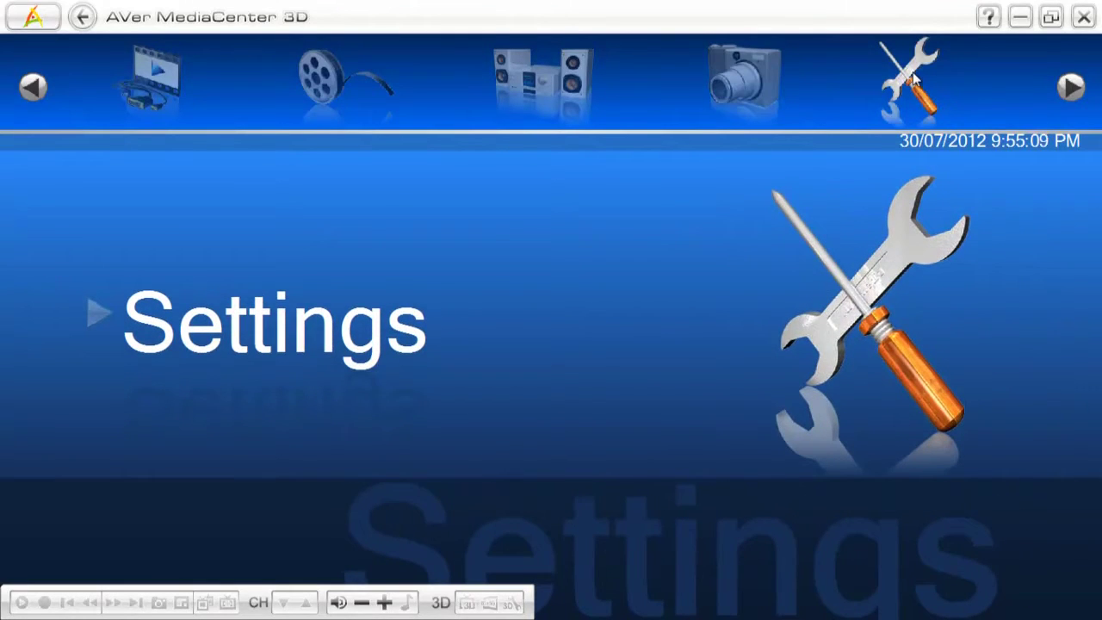
pyautogui.moveTo(708, 78)
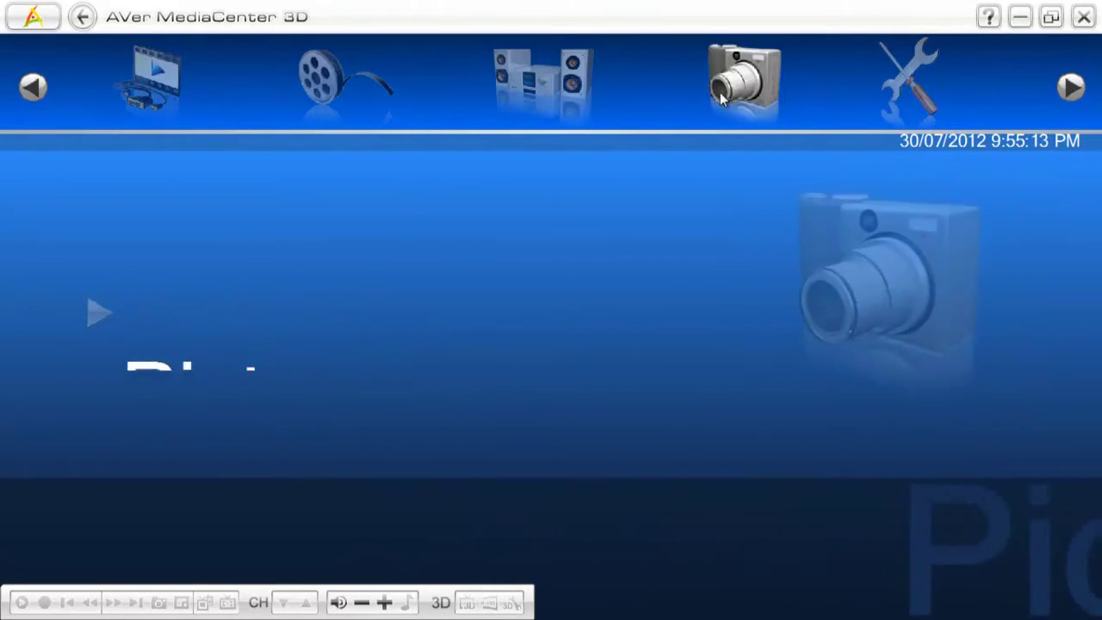
pyautogui.moveTo(978, 93)
pyautogui.moveTo(136, 101)
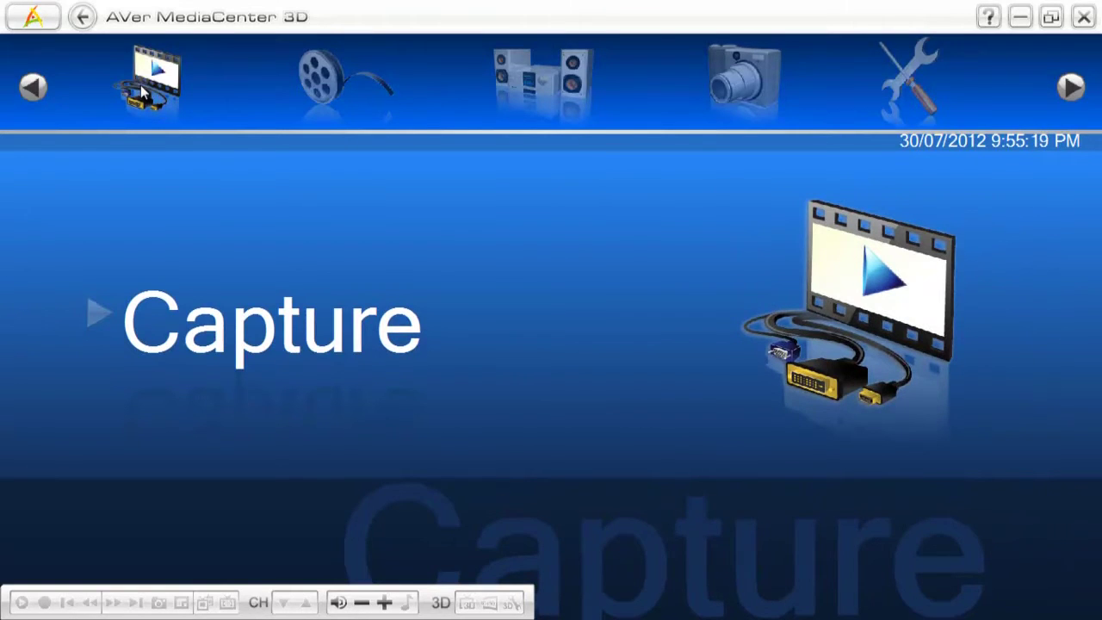
pyautogui.click(143, 93)
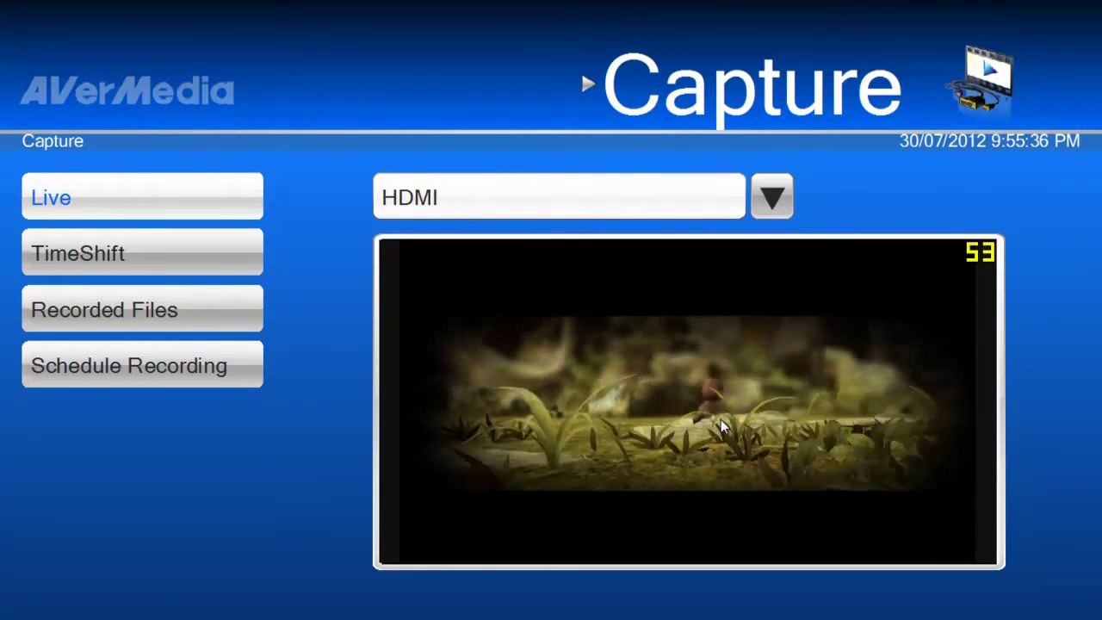
# Step: Enlarge the live HDMI preview to fill the screen and try to record it with the built-in recorder
pyautogui.moveTo(904, 466)
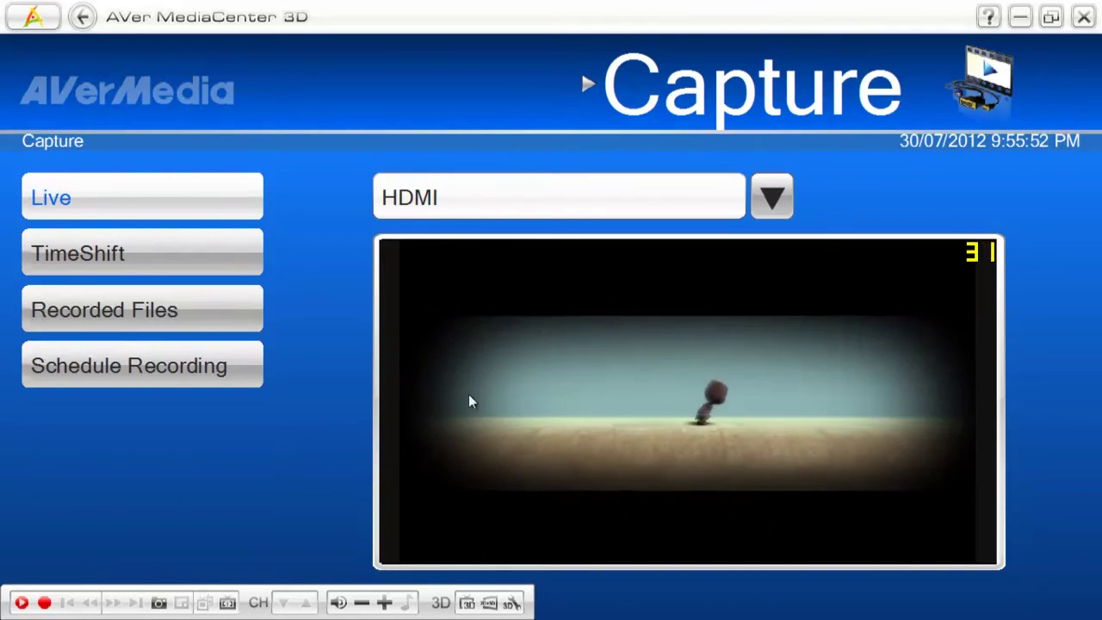
pyautogui.click(751, 351)
pyautogui.doubleClick(751, 349)
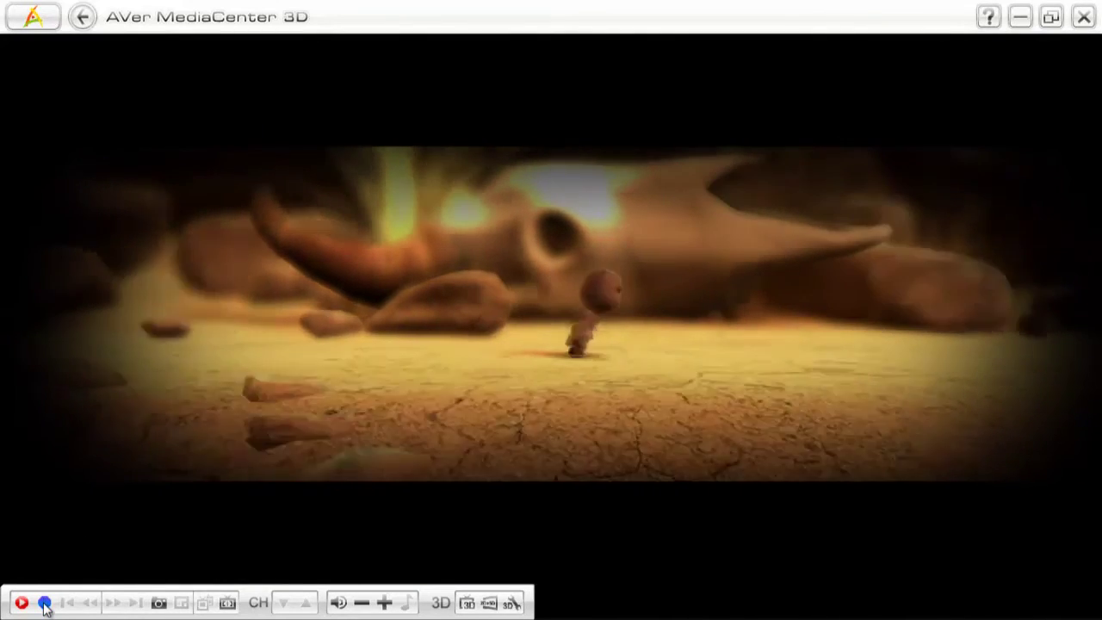
pyautogui.click(45, 603)
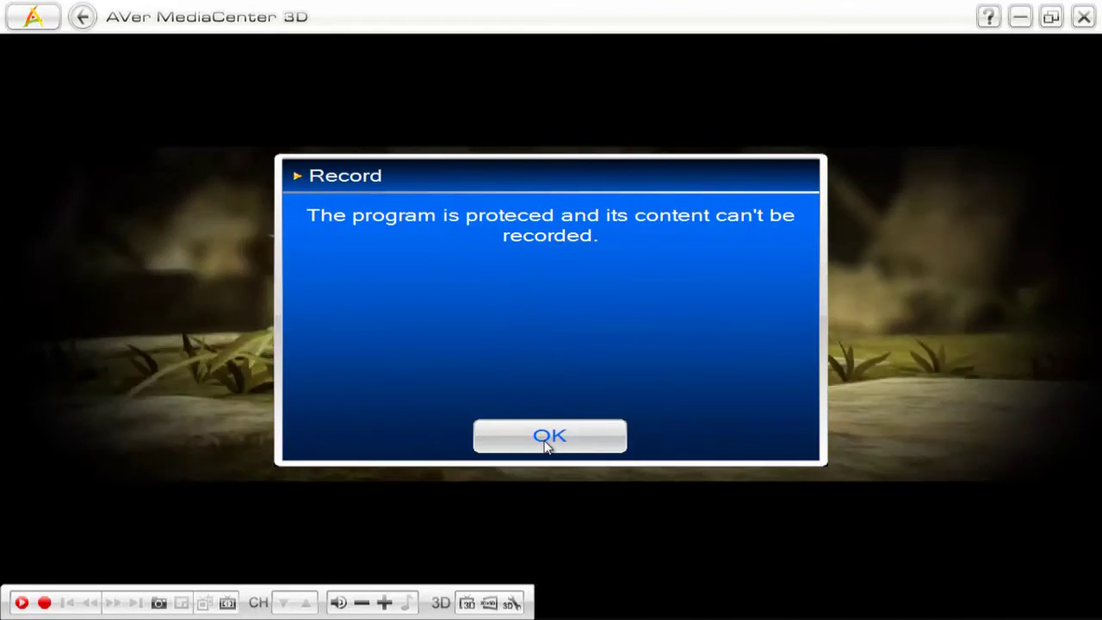
pyautogui.click(545, 441)
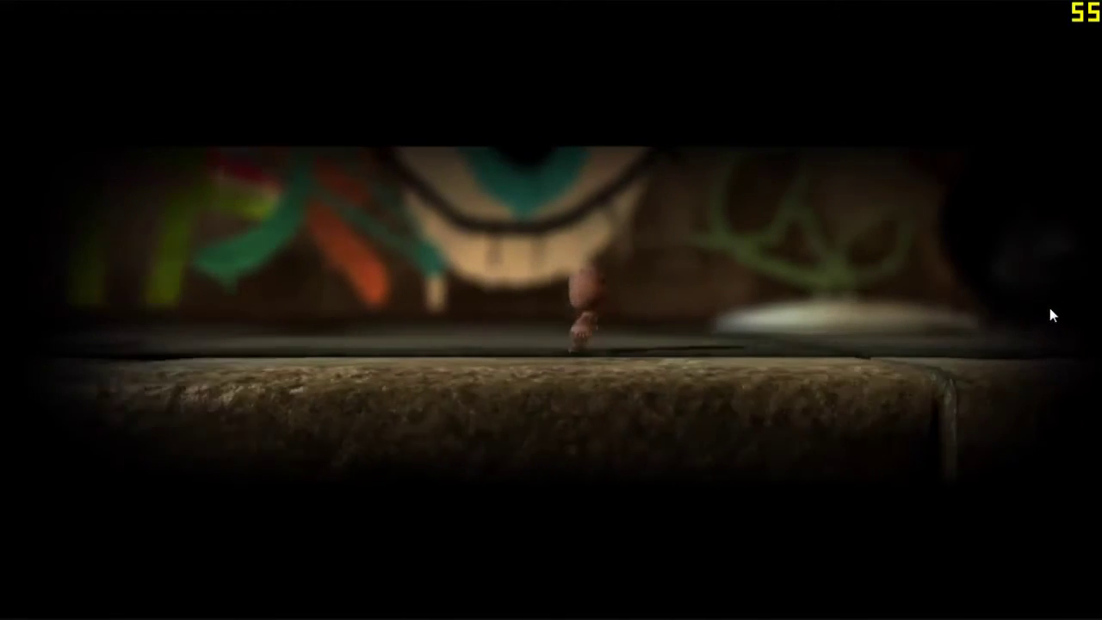
# Step: Restore AVer MediaCenter 3D to a smaller window and move it aside so Audacity's record control is uncovered
pyautogui.moveTo(878, 287)
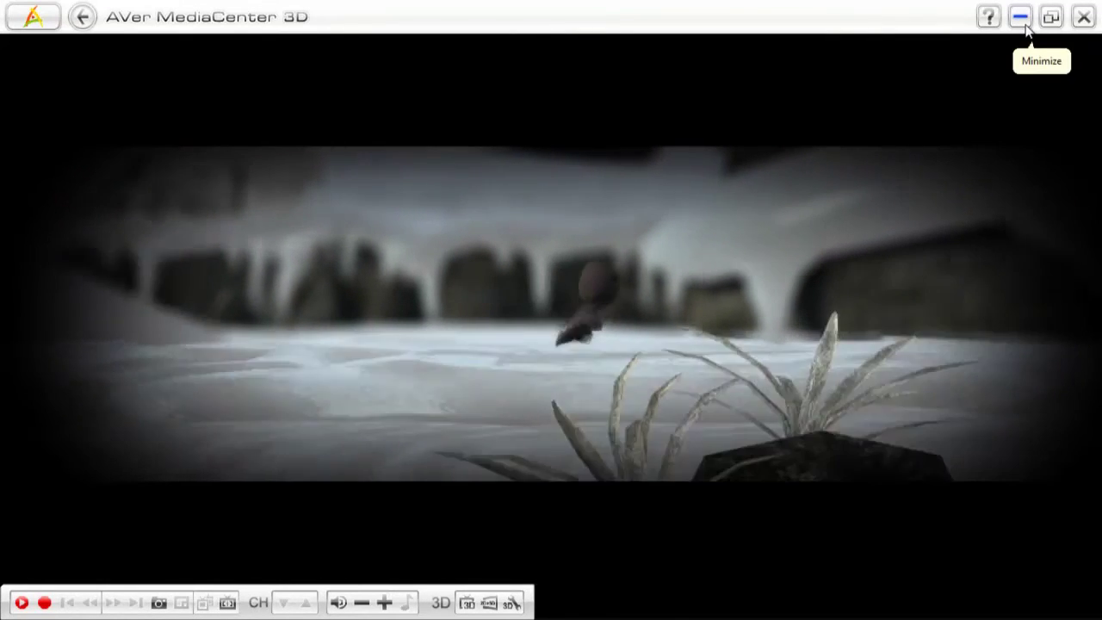
pyautogui.click(1051, 16)
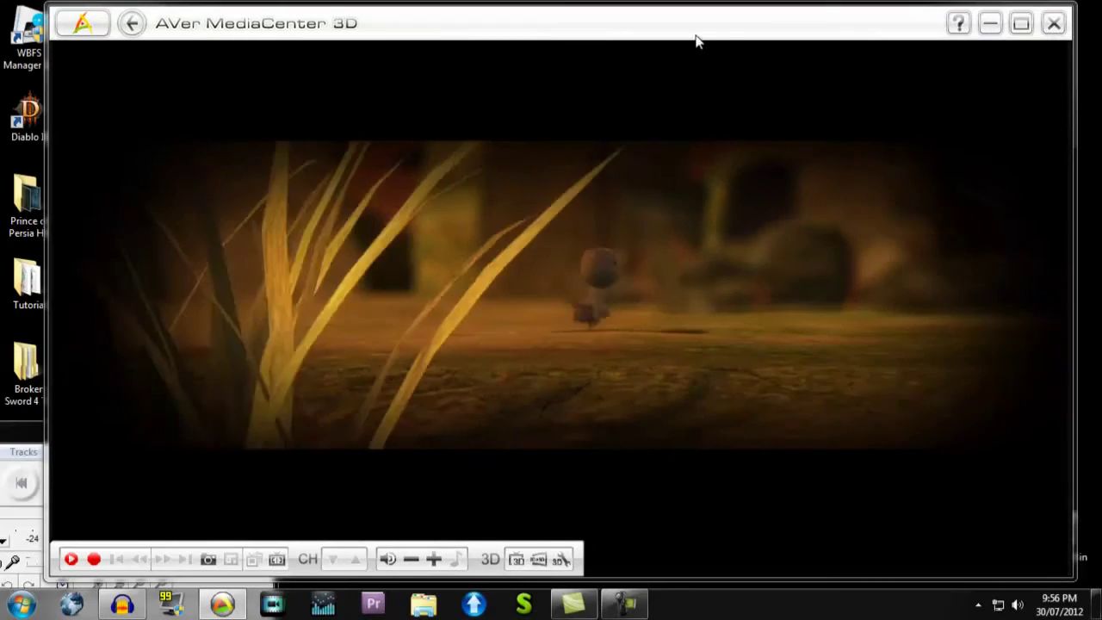
pyautogui.moveTo(587, 42); pyautogui.dragTo(692, 32)
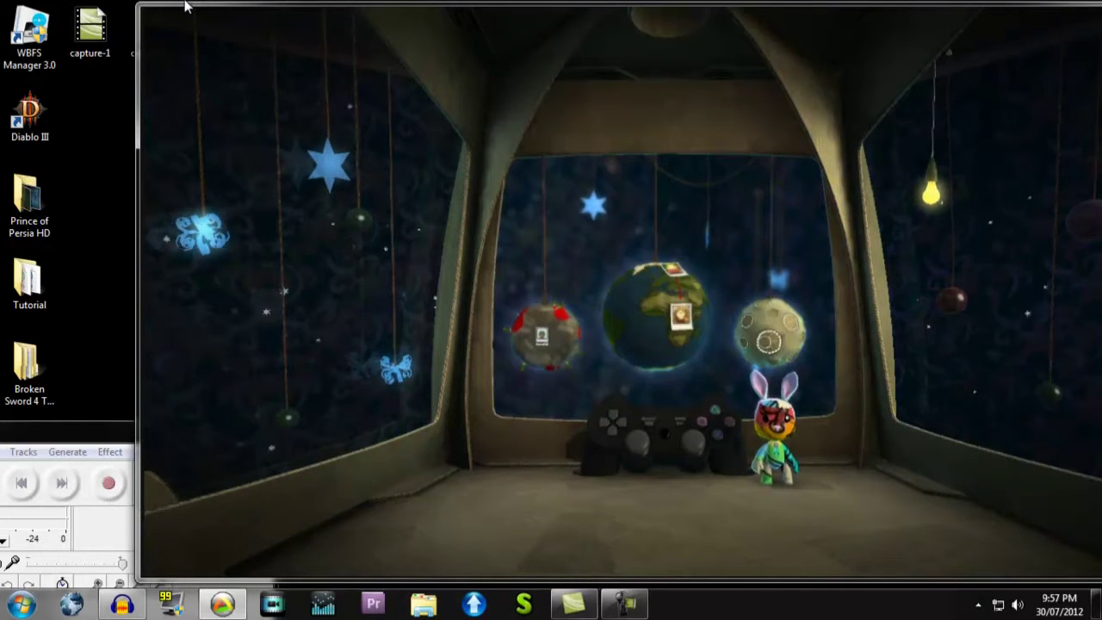
pyautogui.moveTo(662, 517)
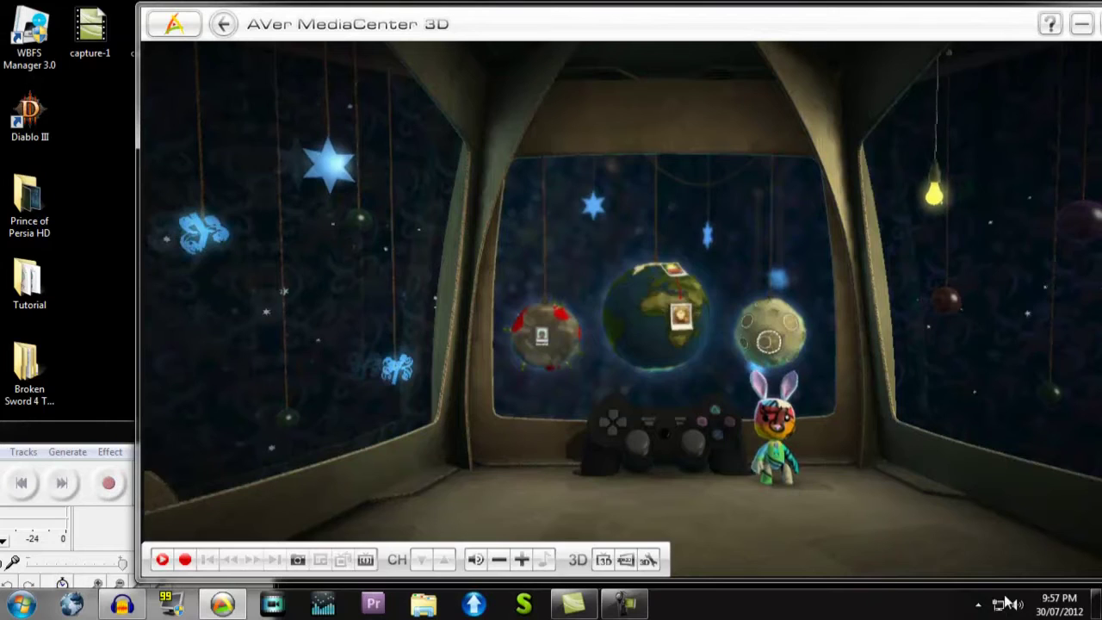
# Step: Minimize AVer MediaCenter 3D, reopen Fraps from the system tray to check the video capture hotkey, and minimize Fraps again
pyautogui.click(978, 605)
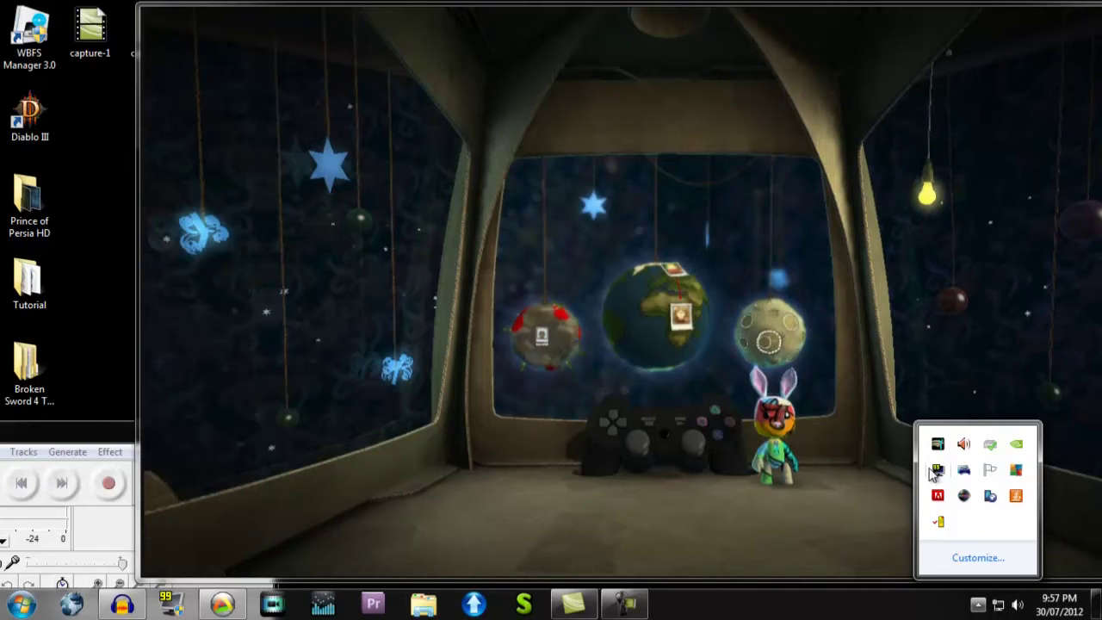
pyautogui.moveTo(695, 416)
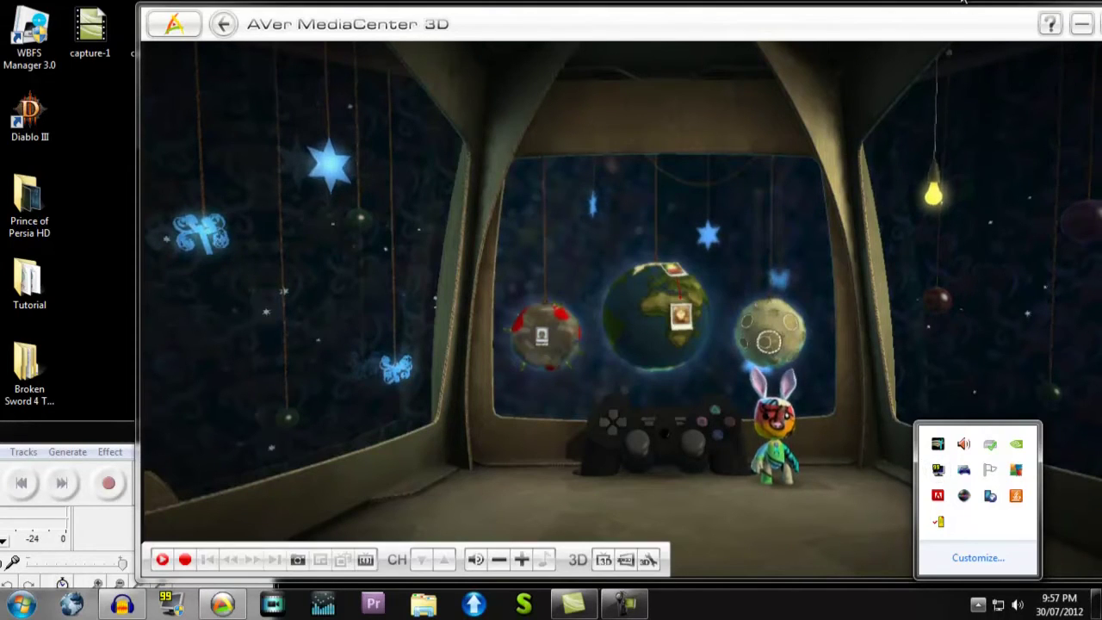
pyautogui.click(1081, 25)
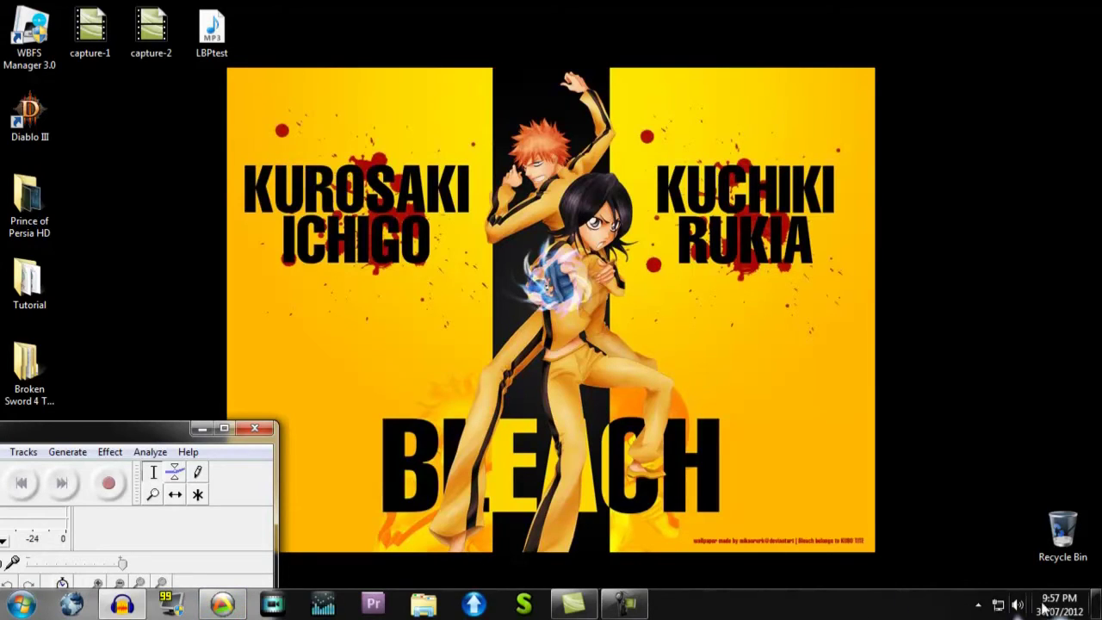
pyautogui.click(978, 606)
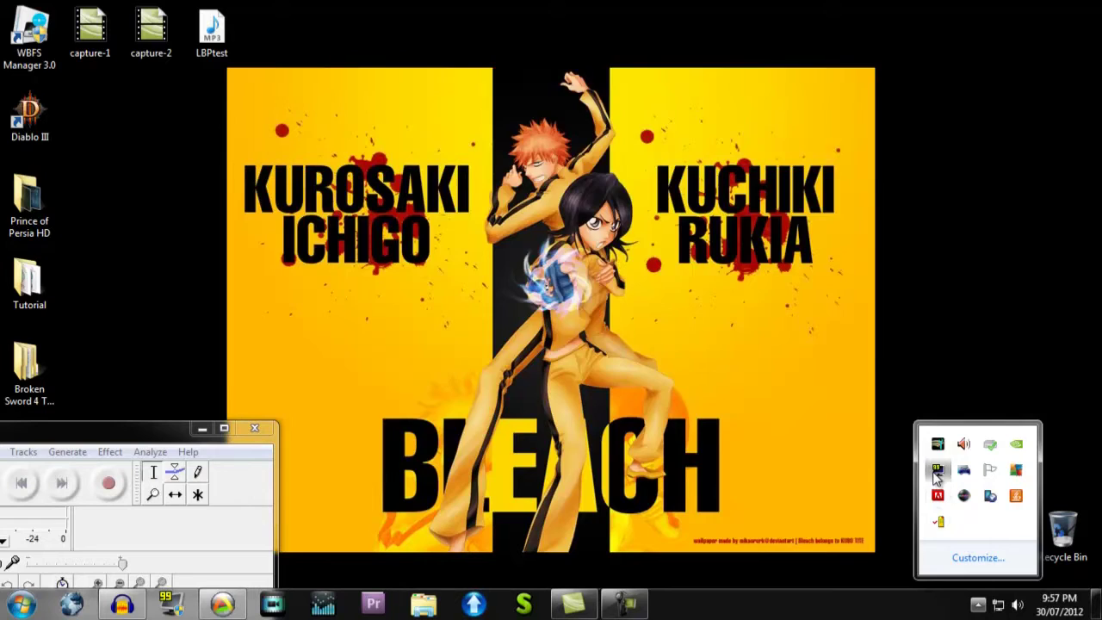
pyautogui.click(937, 471)
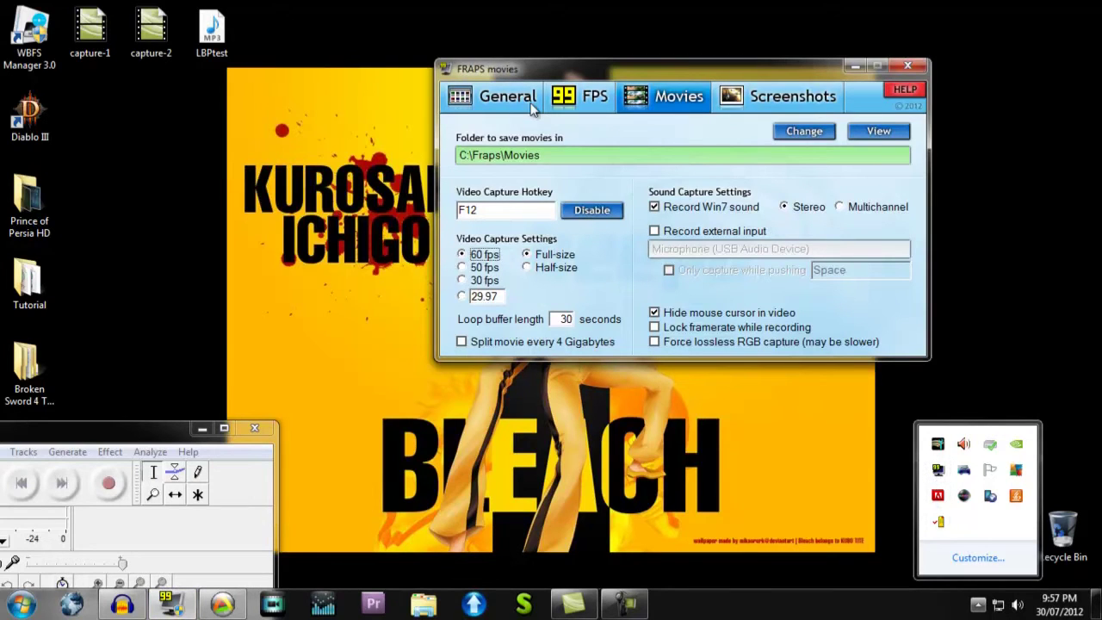
pyautogui.click(487, 205)
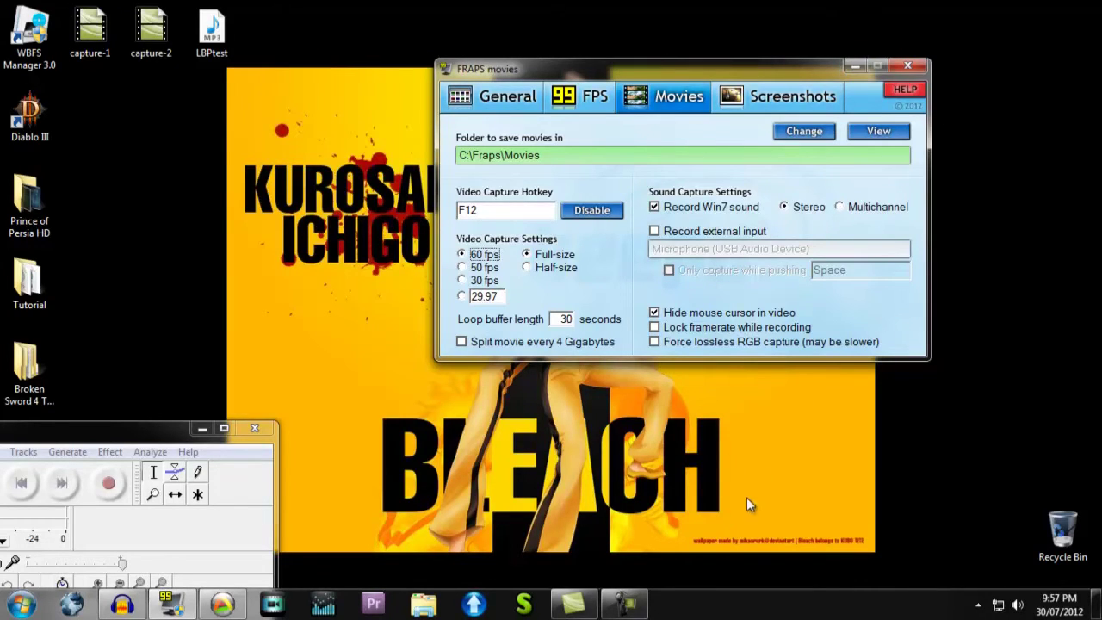
pyautogui.click(852, 67)
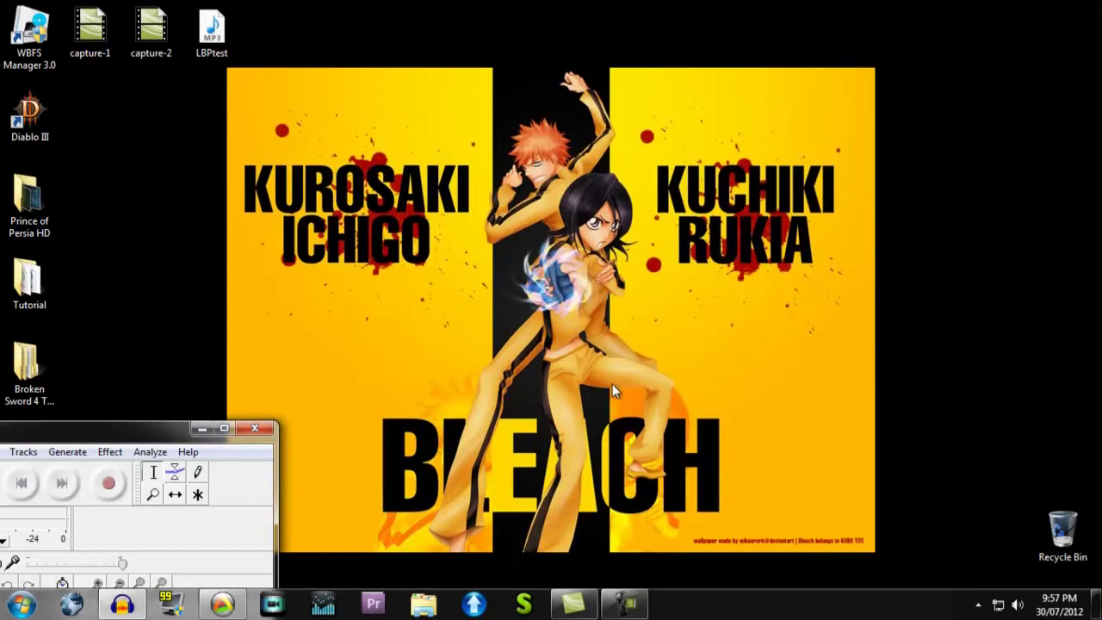
# Step: Bring back the AVer MediaCenter 3D window, start recording the microphone in Audacity, and return focus to the game feed
pyautogui.click(223, 606)
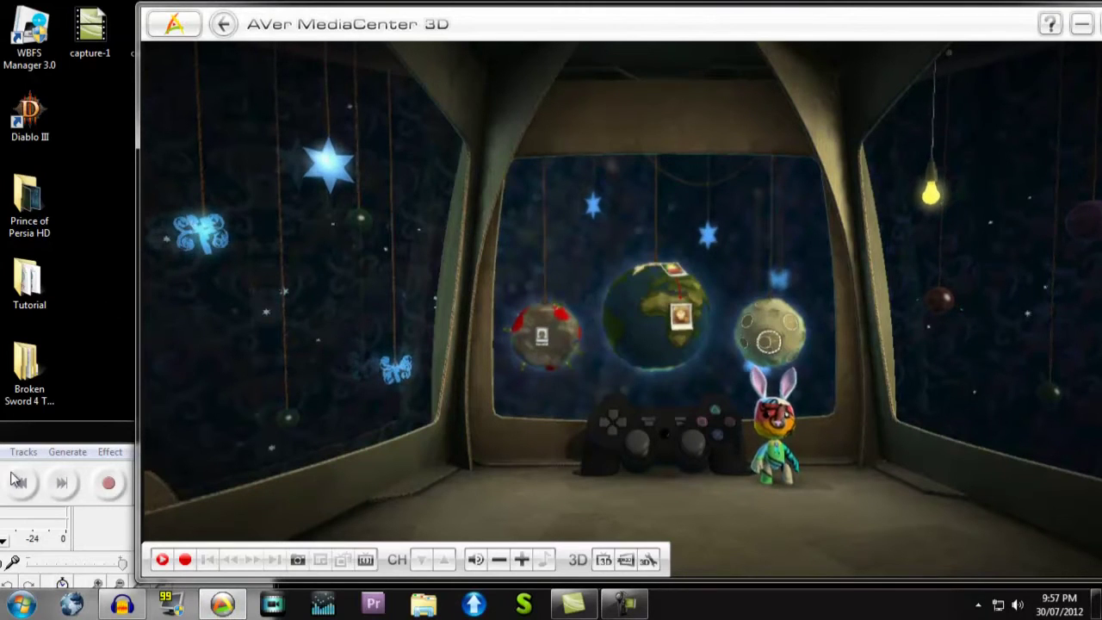
pyautogui.click(108, 487)
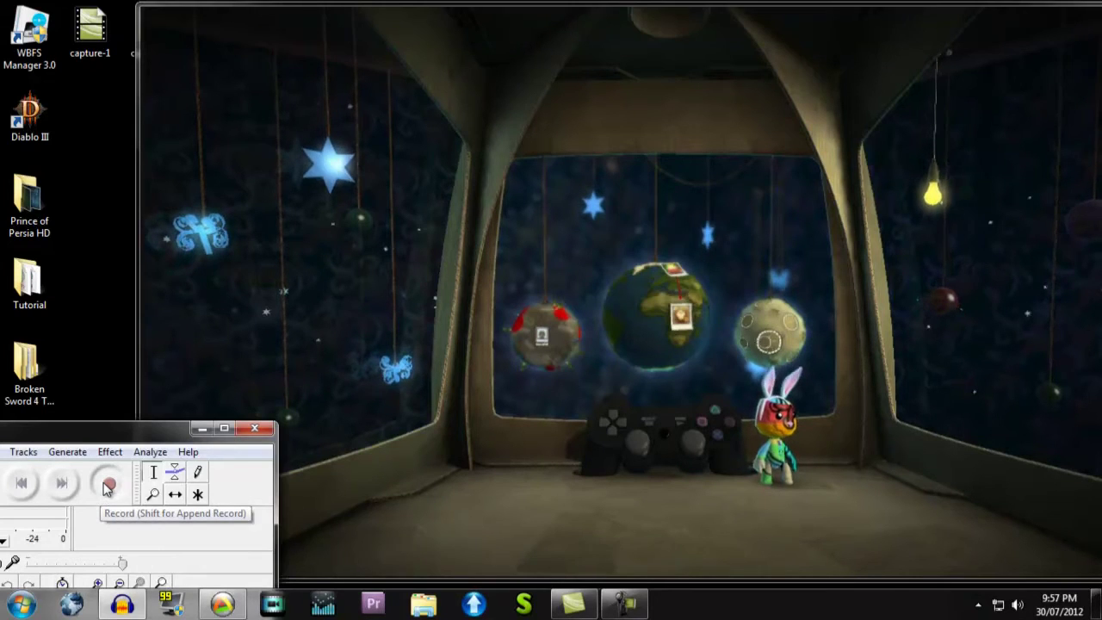
pyautogui.moveTo(507, 388)
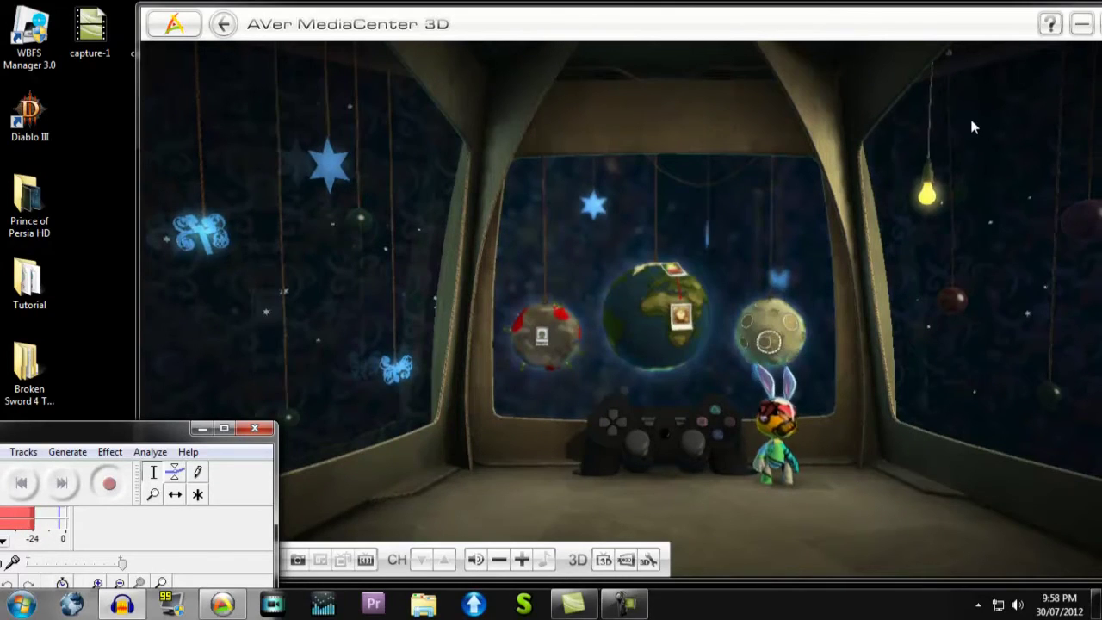
pyautogui.click(967, 68)
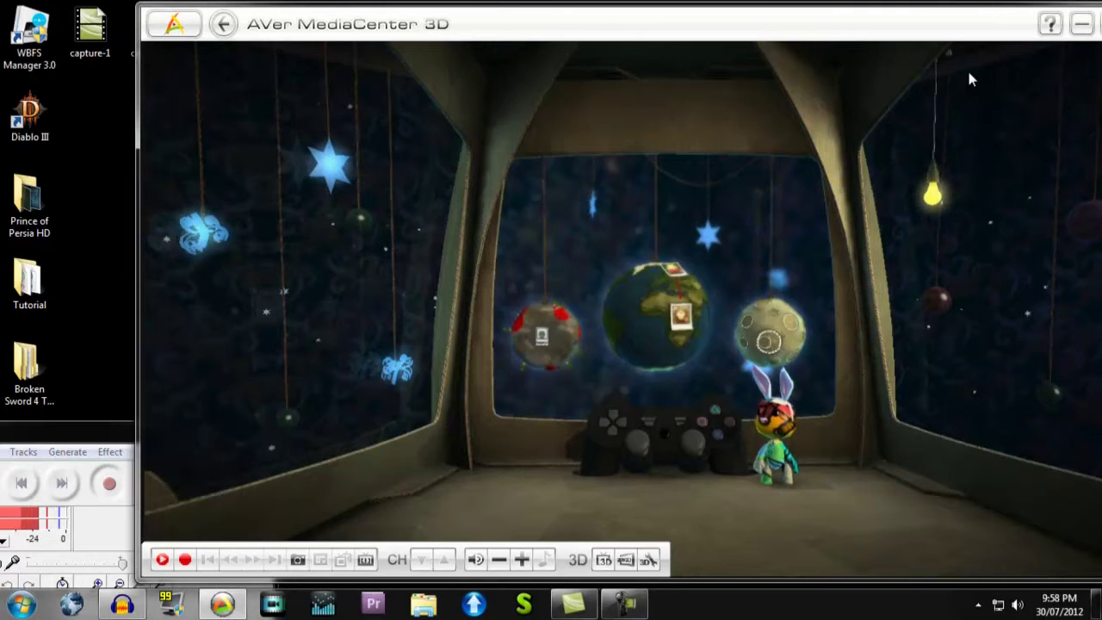
# Step: Move the AVer MediaCenter 3D window back into view, maximize it, and capture the game feed with Fraps
pyautogui.moveTo(1041, 50); pyautogui.dragTo(934, 35)
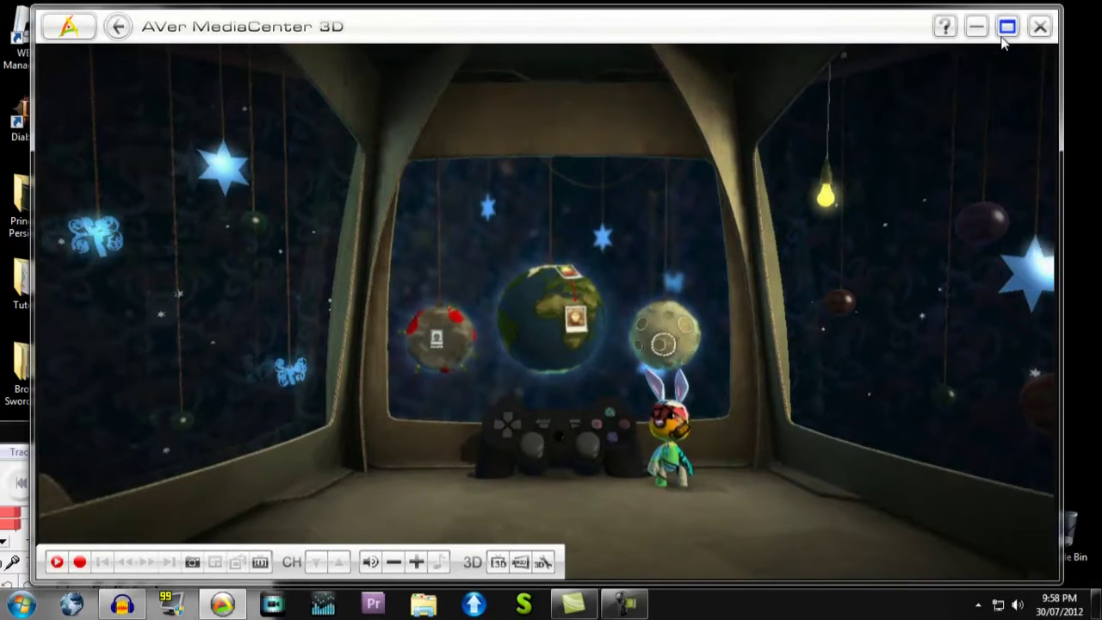
pyautogui.click(1009, 37)
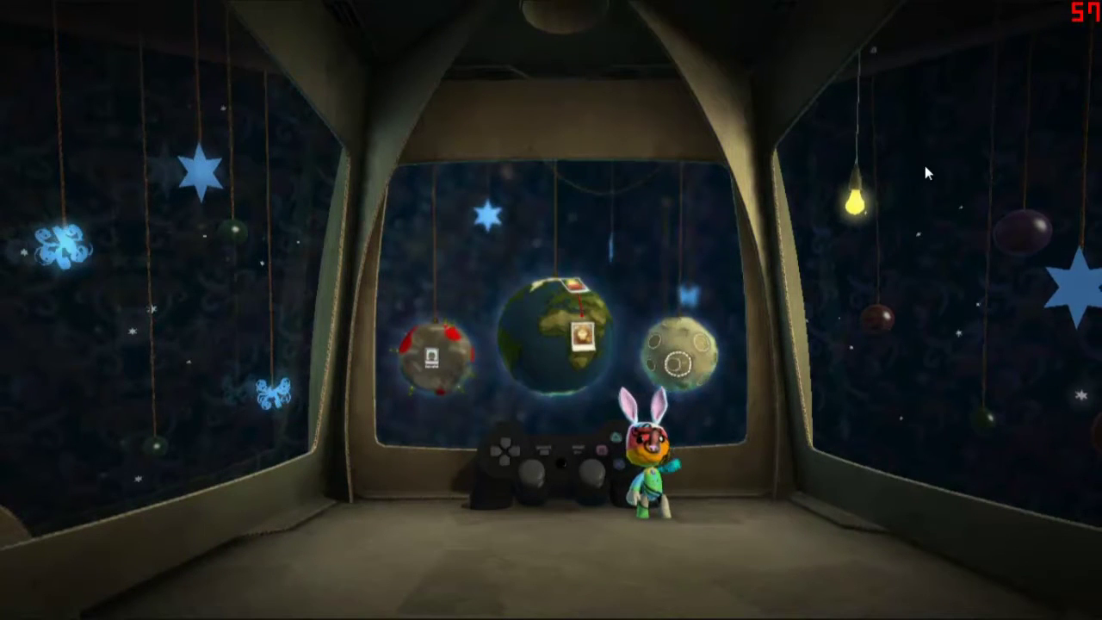
pyautogui.moveTo(976, 62)
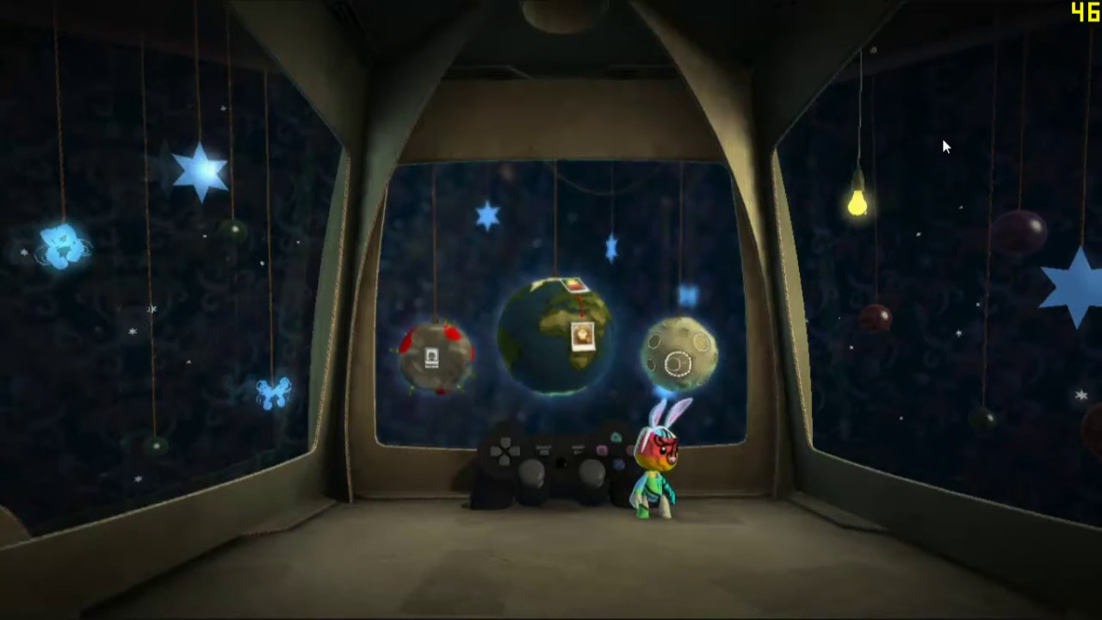
pyautogui.moveTo(1039, 67)
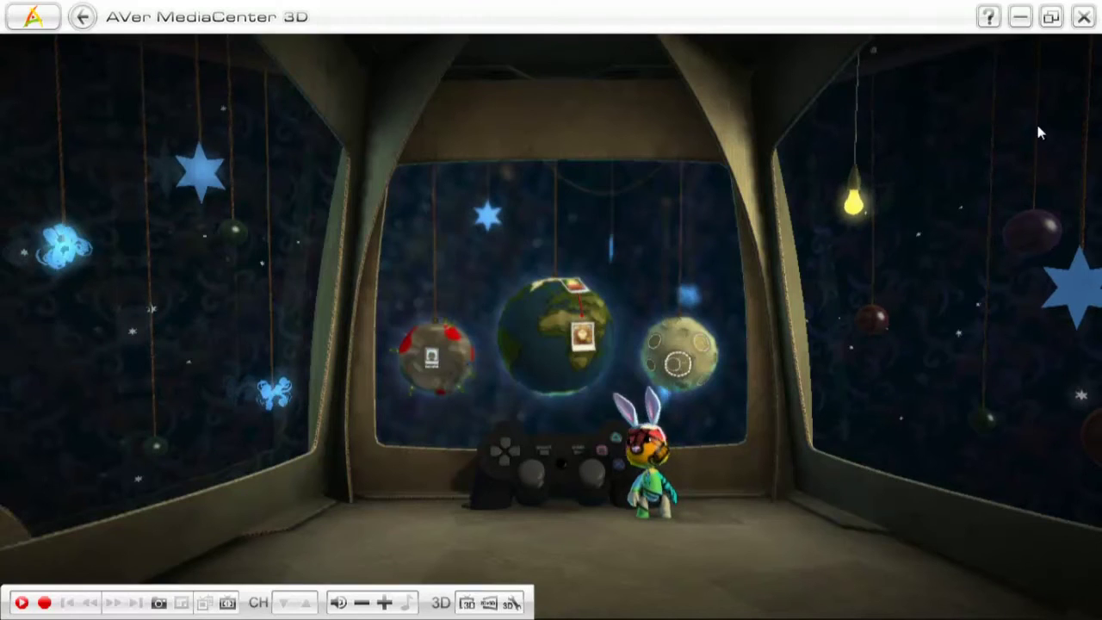
# Step: Close AVer MediaCenter 3D and stop the microphone recording in Audacity
pyautogui.click(1082, 21)
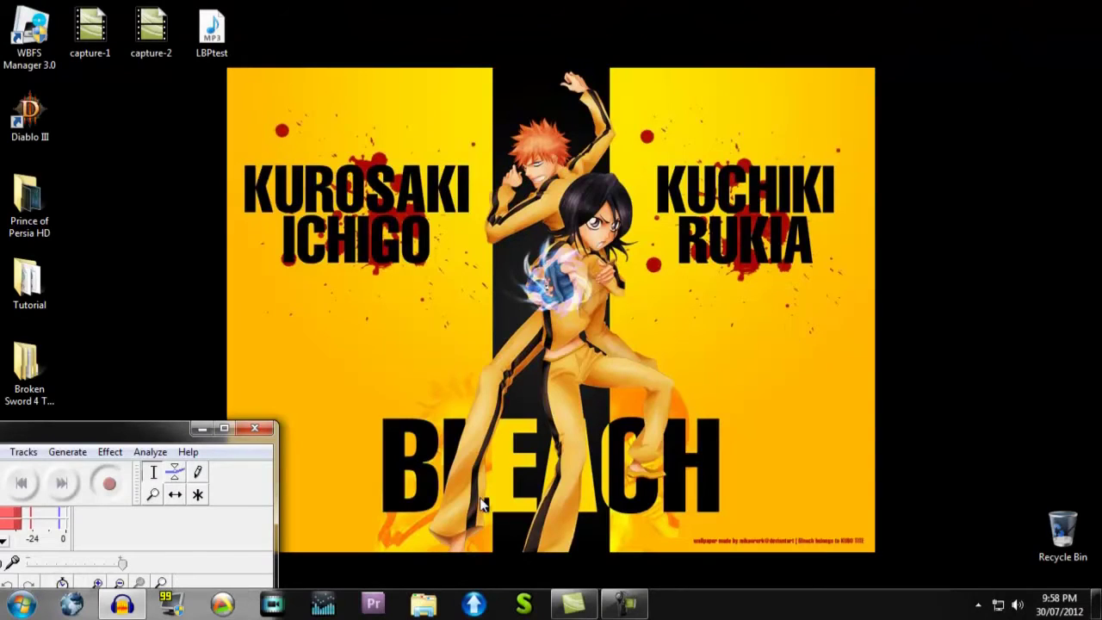
pyautogui.moveTo(104, 436); pyautogui.dragTo(348, 272)
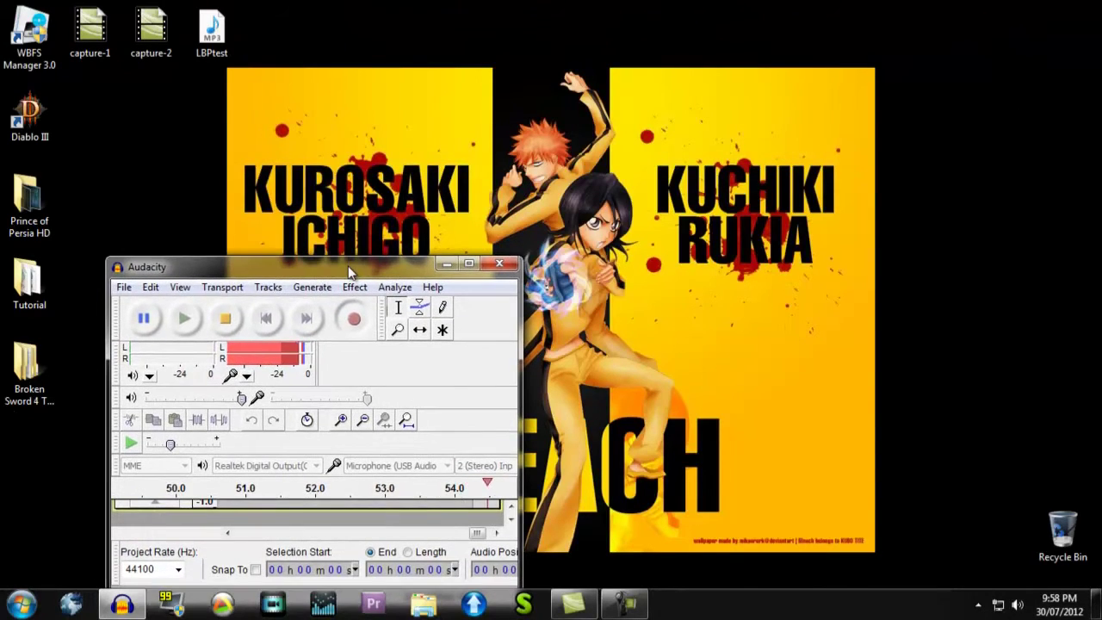
pyautogui.click(220, 323)
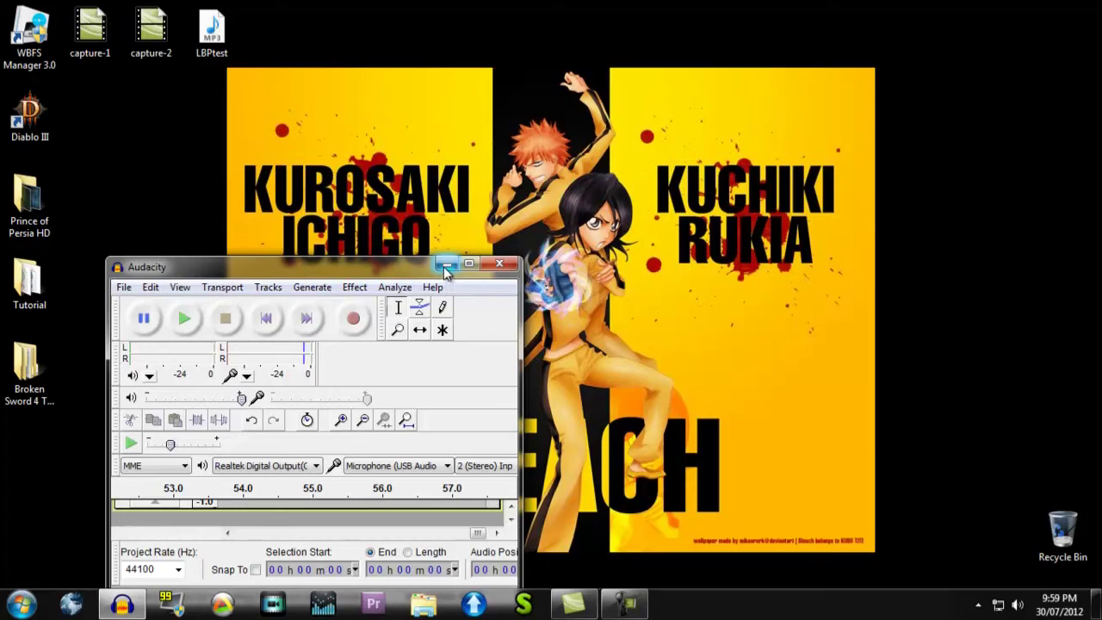
# Step: Export the voice recording to the desktop as the MP3 file LBPtest, replacing the existing file, and close Audacity without saving the project
pyautogui.click(124, 289)
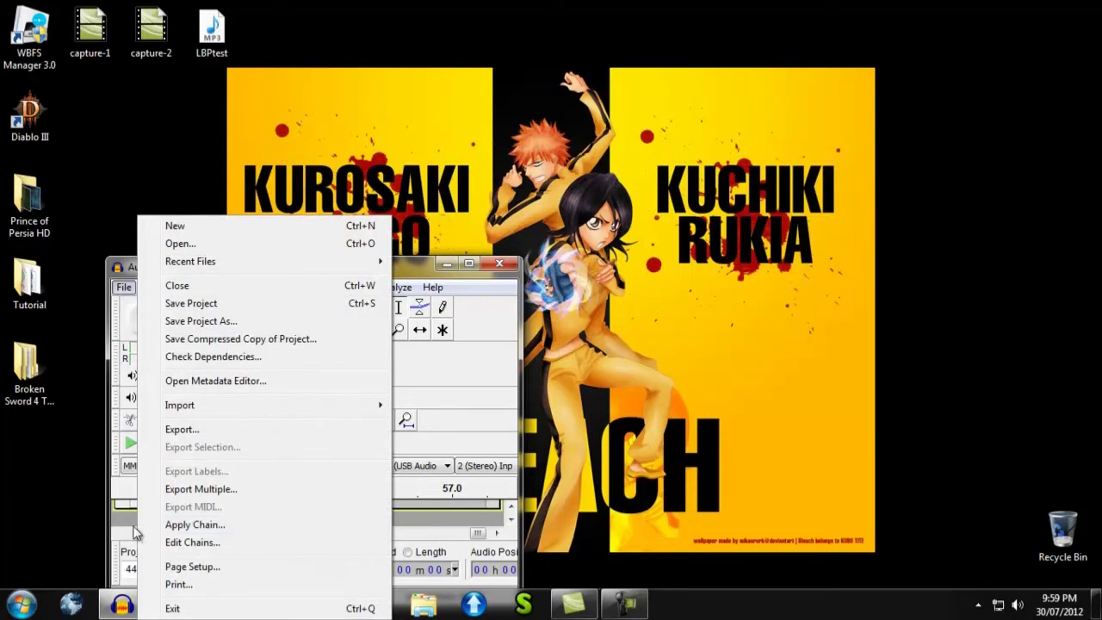
pyautogui.click(197, 429)
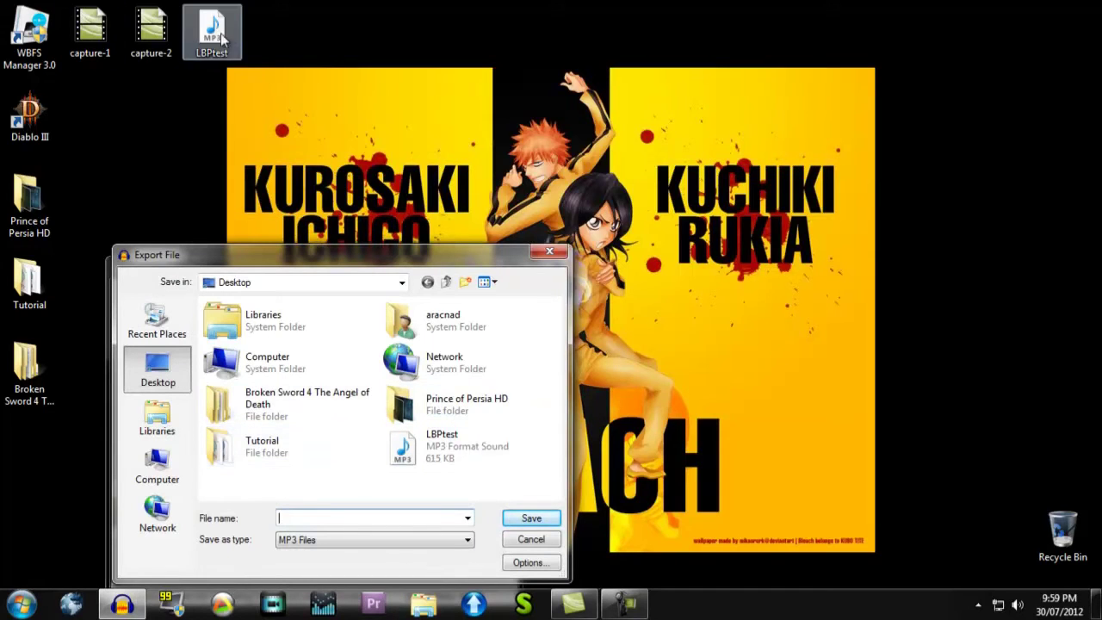
pyautogui.click(414, 447)
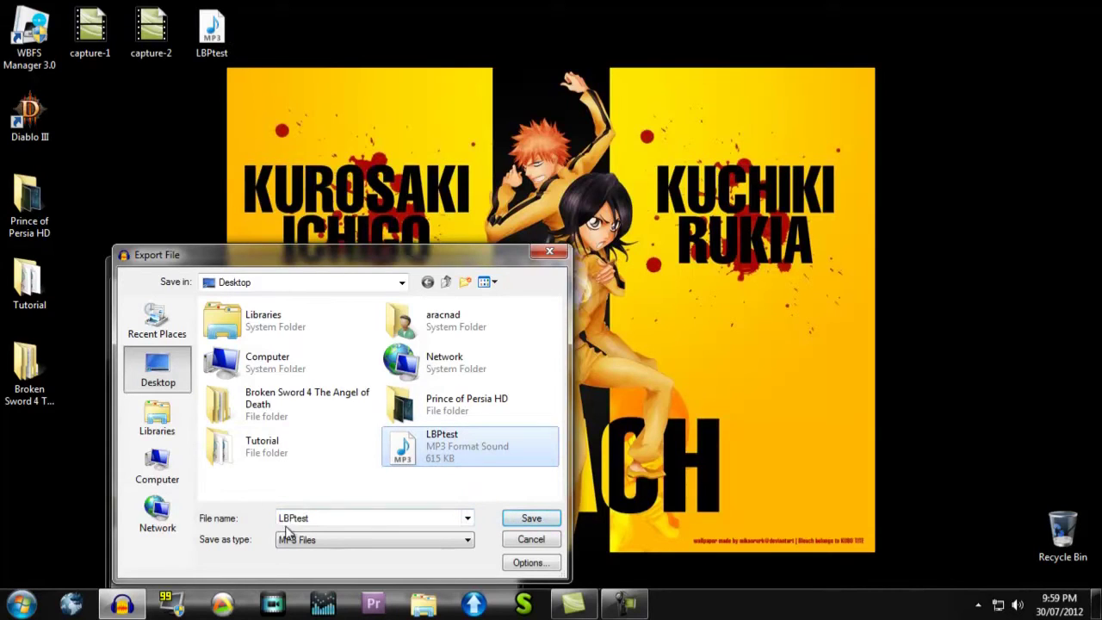
pyautogui.click(532, 520)
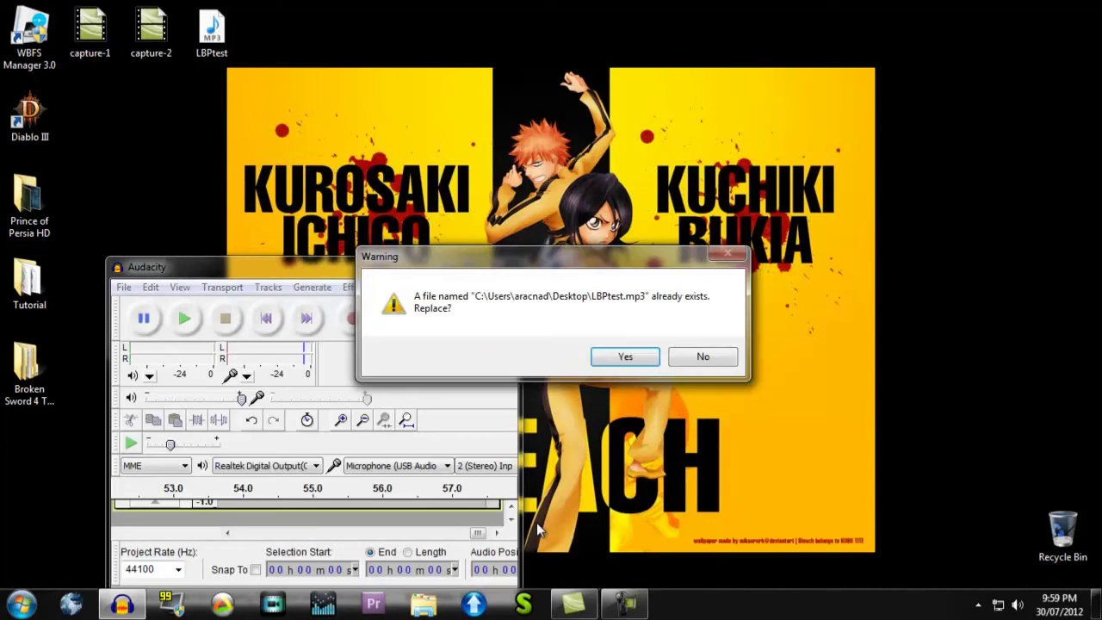
pyautogui.click(619, 358)
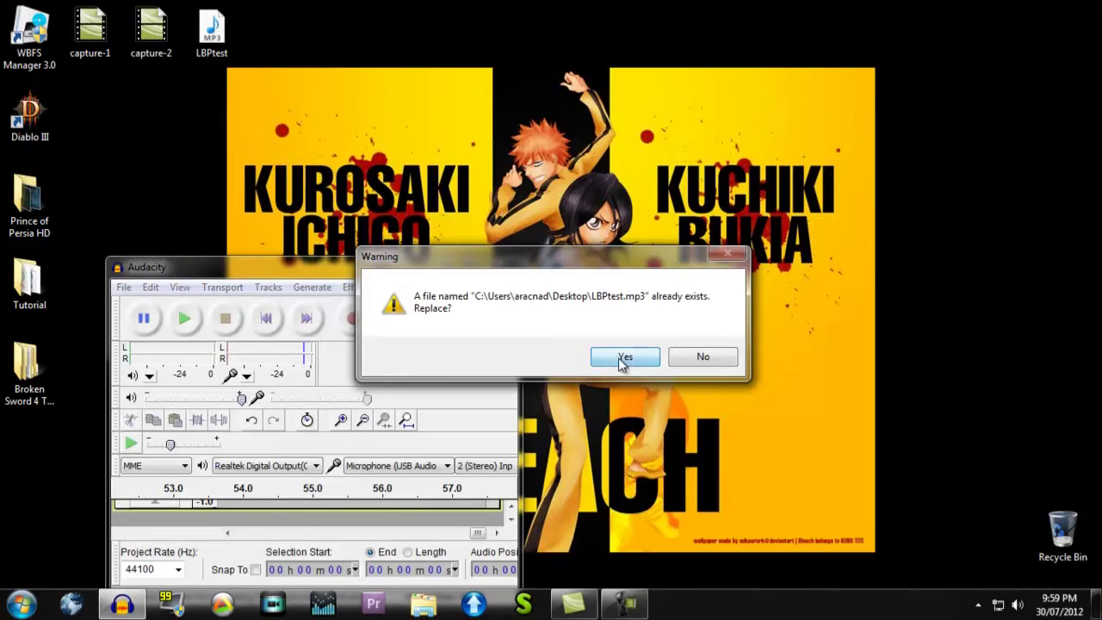
pyautogui.click(377, 369)
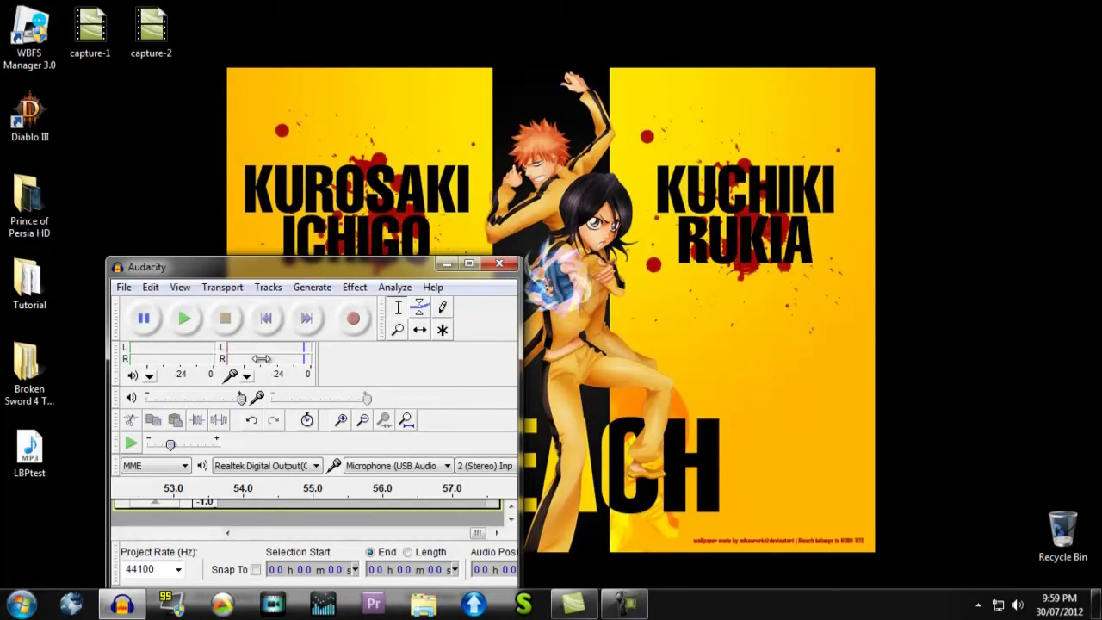
pyautogui.click(496, 266)
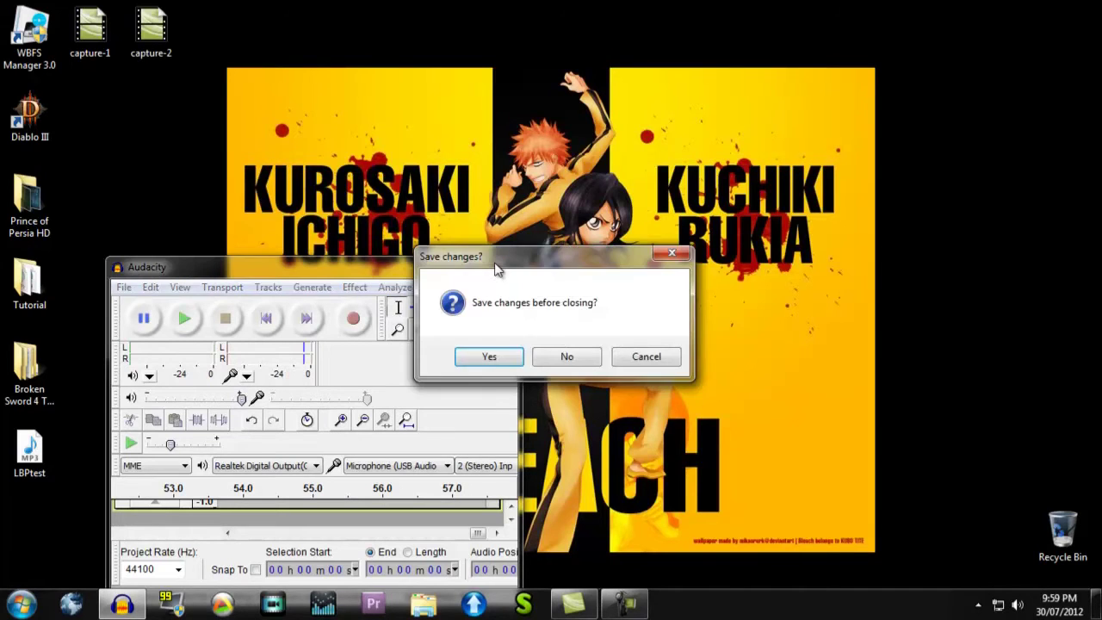
pyautogui.click(564, 359)
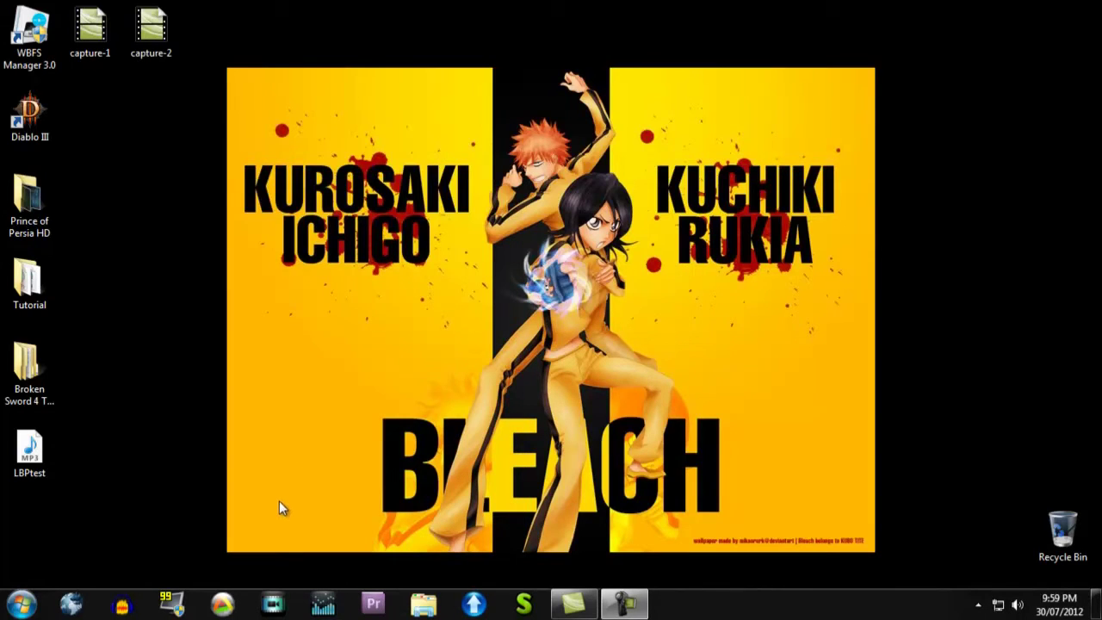
# Step: Open PowerDirector and remove all the sample media from the library
pyautogui.click(275, 606)
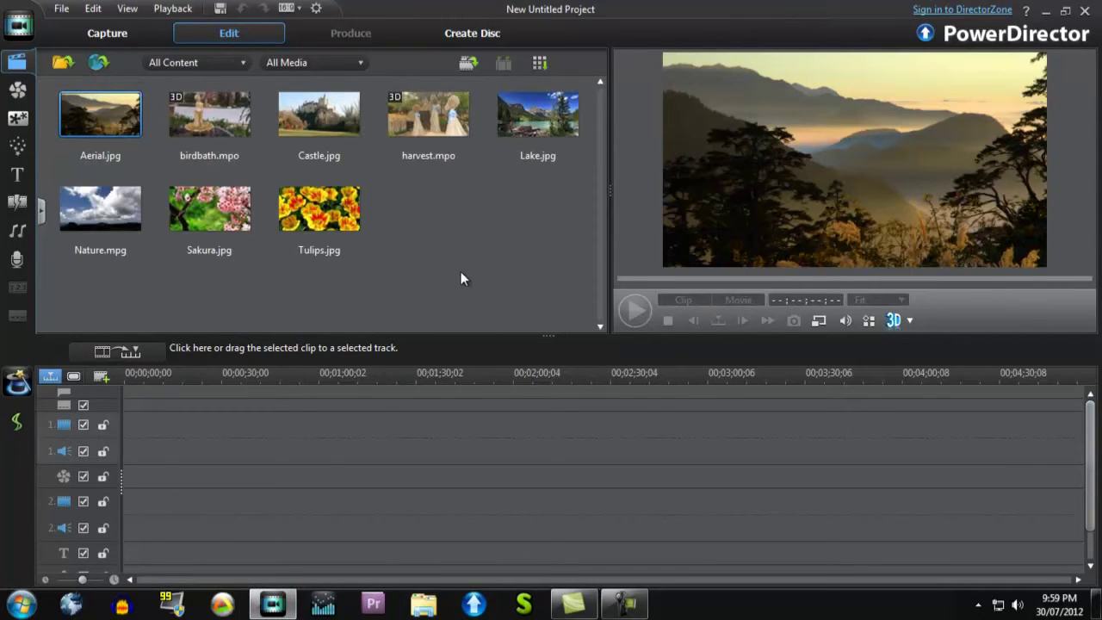
pyautogui.moveTo(582, 288); pyautogui.dragTo(2, 4)
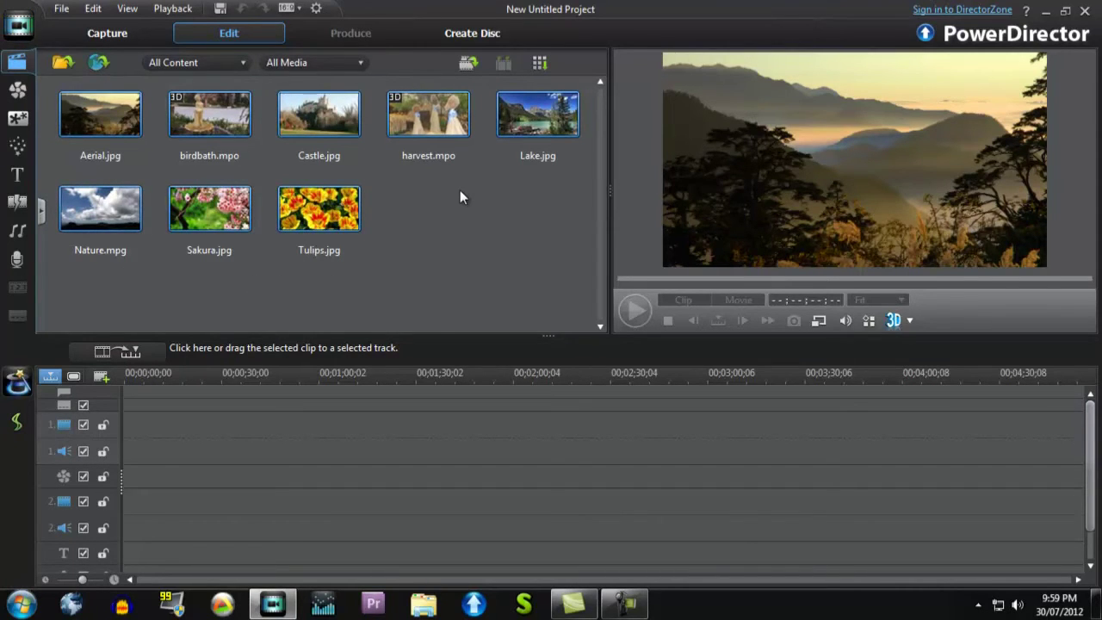
pyautogui.press('Delete')
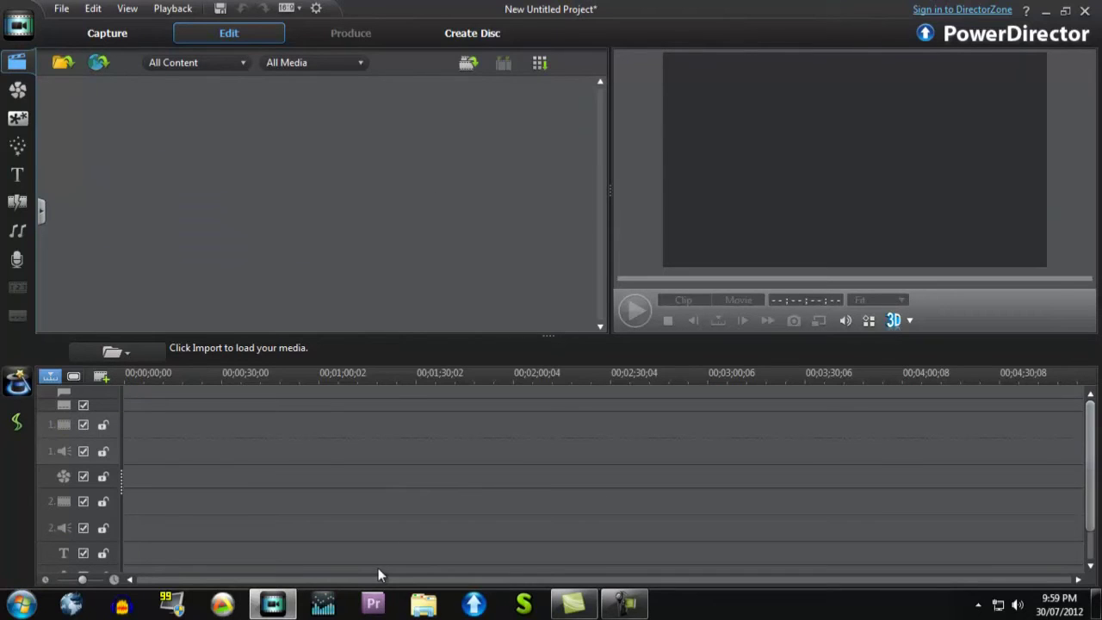
pyautogui.click(415, 605)
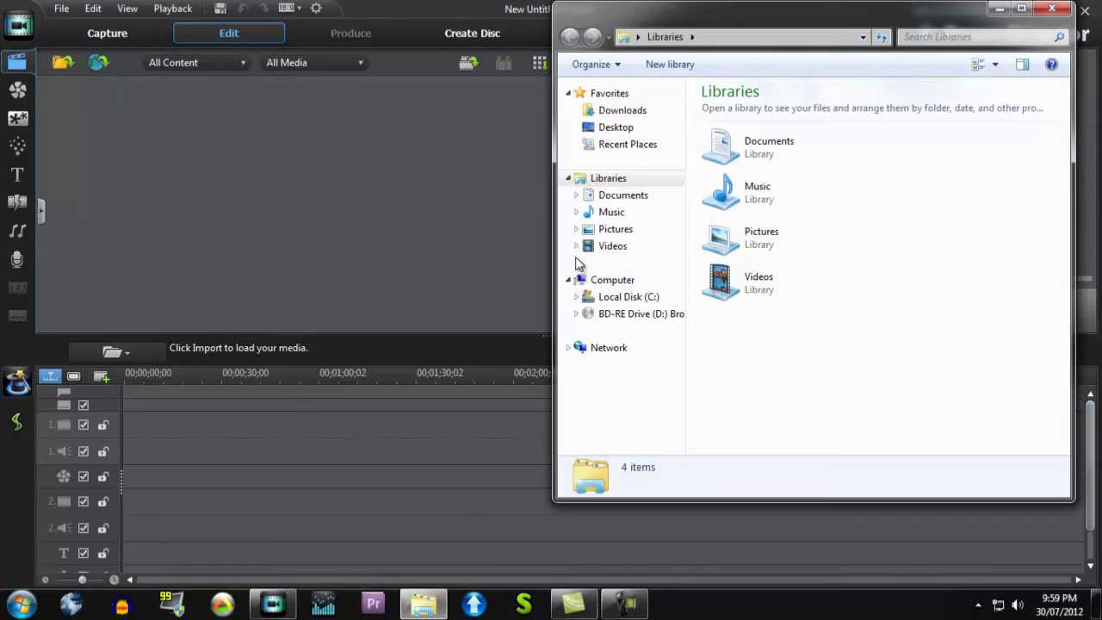
pyautogui.click(627, 297)
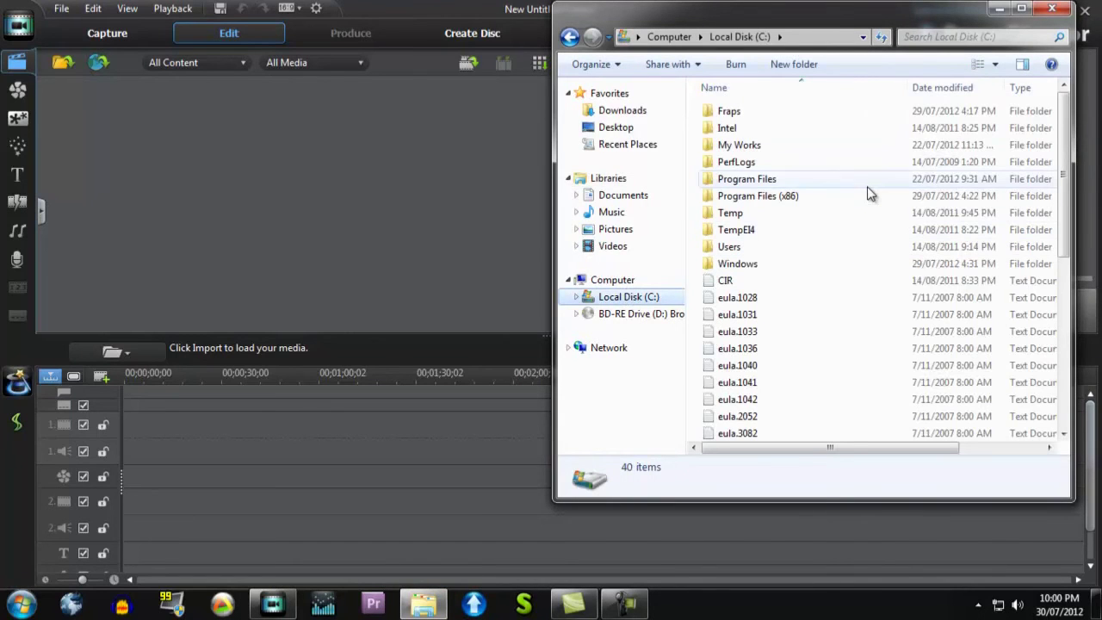
pyautogui.doubleClick(745, 113)
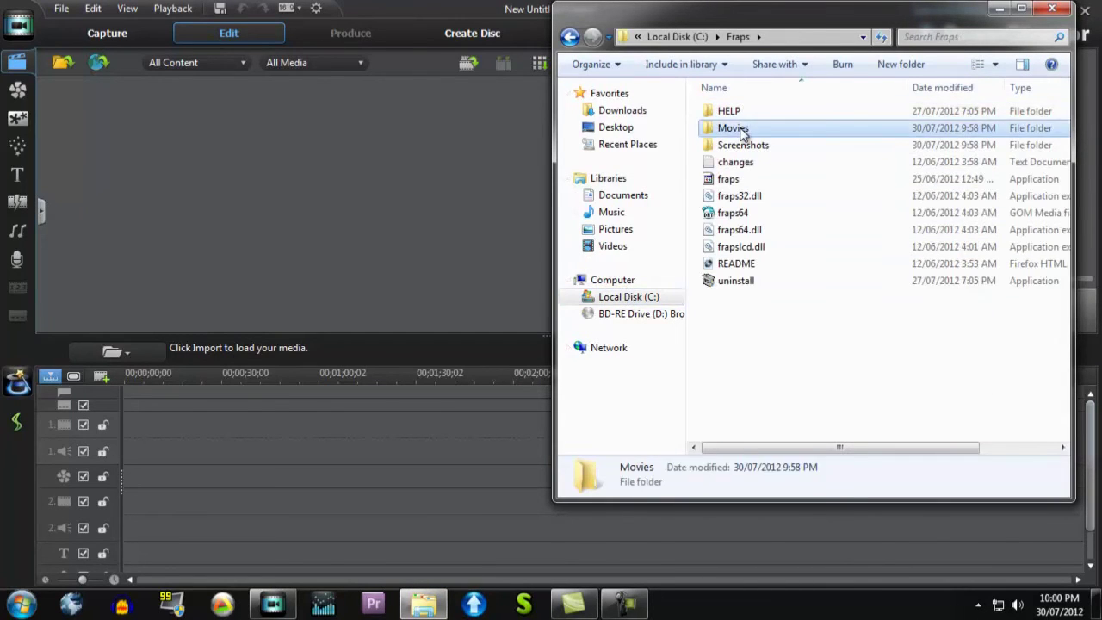
pyautogui.doubleClick(741, 129)
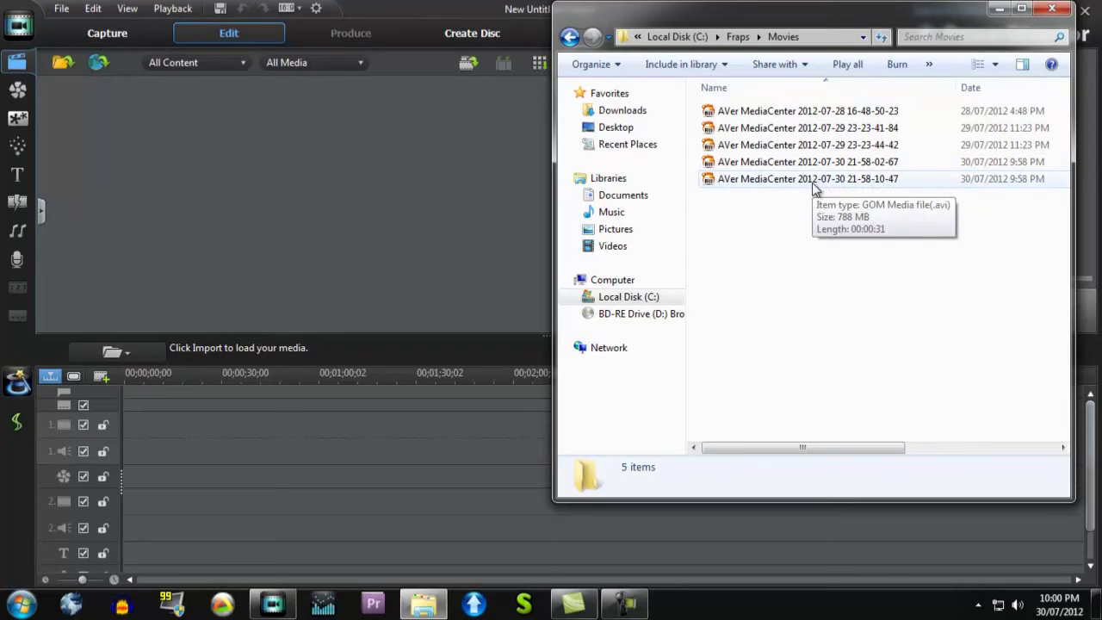
pyautogui.moveTo(814, 187); pyautogui.dragTo(356, 209)
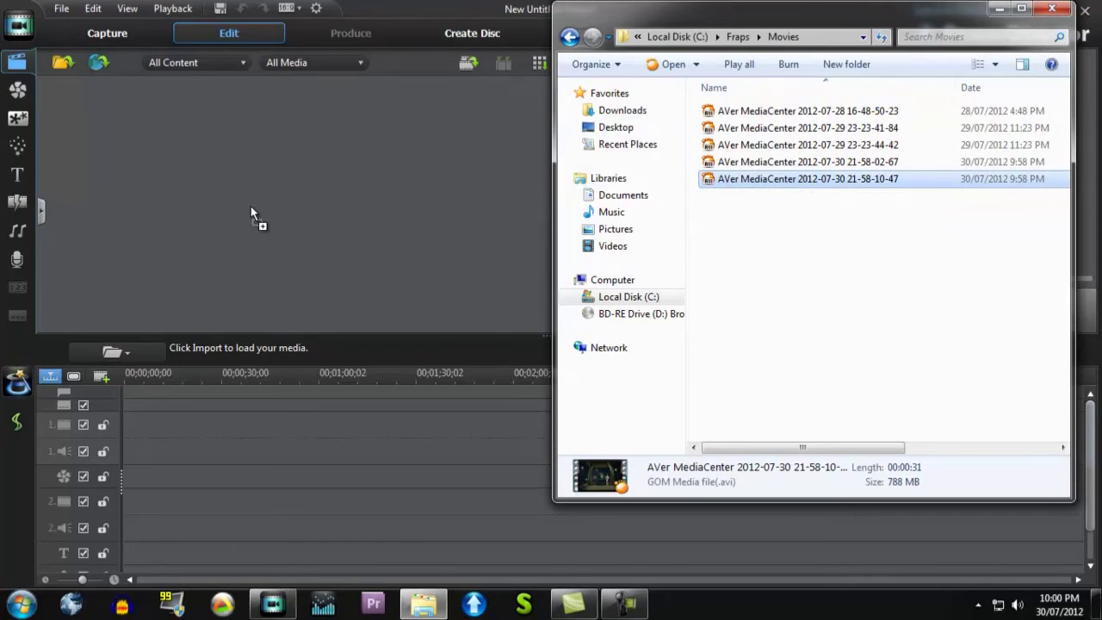
pyautogui.moveTo(252, 208); pyautogui.dragTo(252, 209)
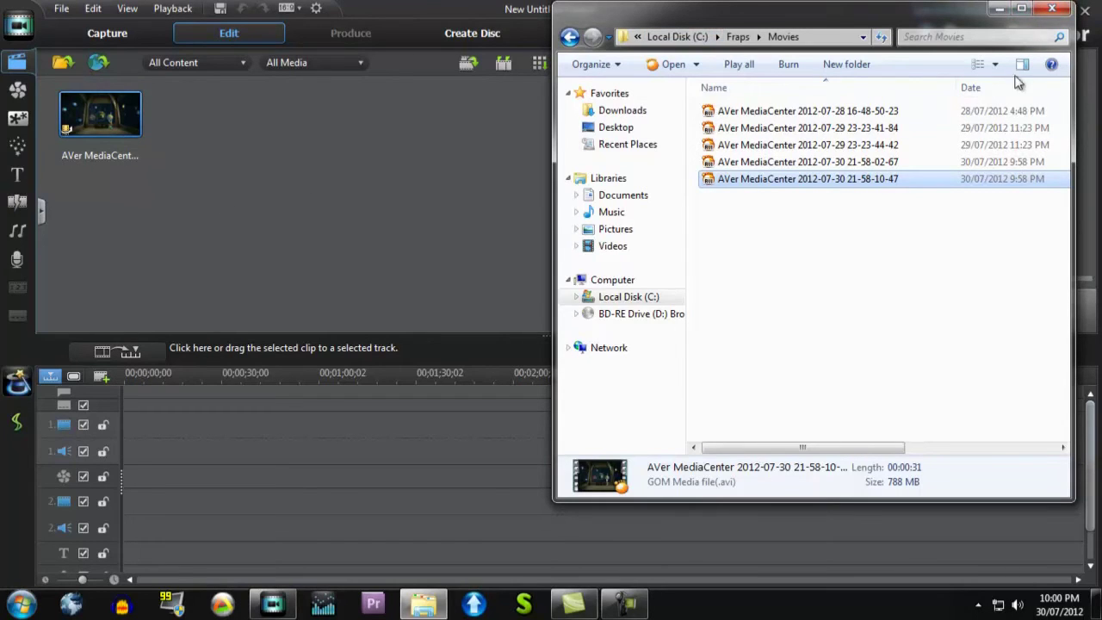
pyautogui.click(1053, 10)
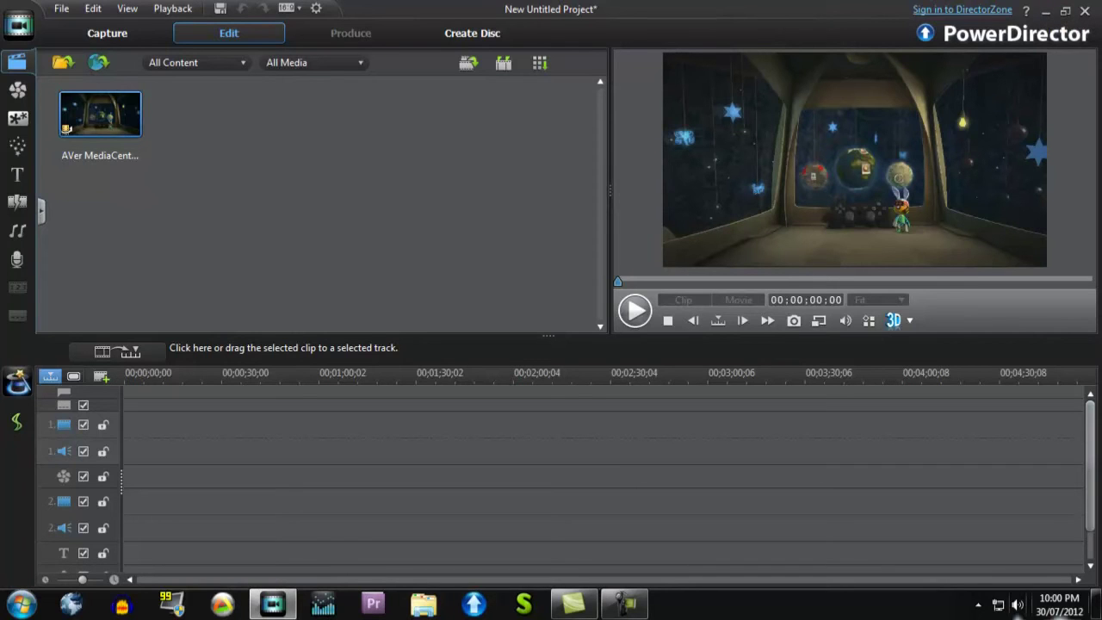
# Step: Import LBPtest.mp3 from the desktop into the media library by temporarily shrinking PowerDirector's window, and maximize it again
pyautogui.click(1065, 10)
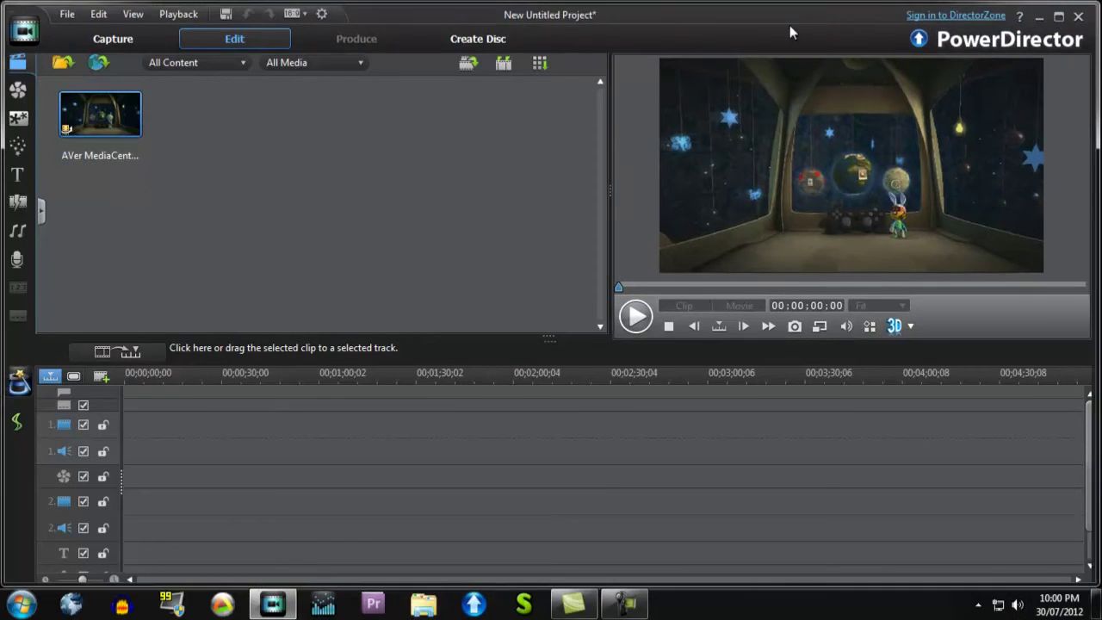
pyautogui.moveTo(471, 35); pyautogui.dragTo(603, 35)
pyautogui.moveTo(30, 446); pyautogui.dragTo(323, 160)
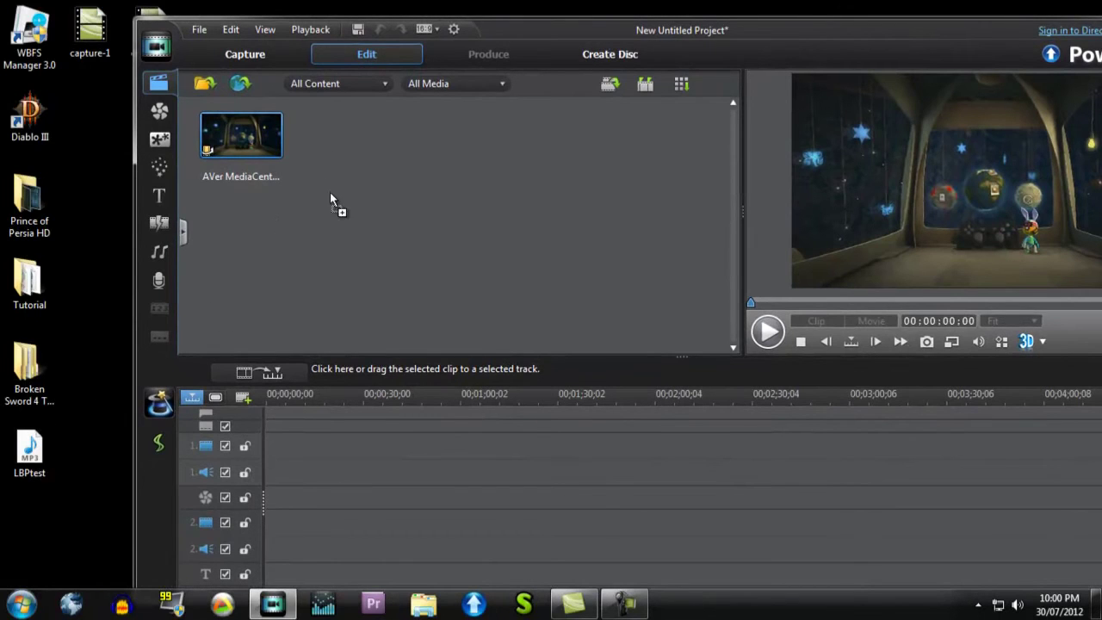
pyautogui.moveTo(331, 198); pyautogui.dragTo(331, 198)
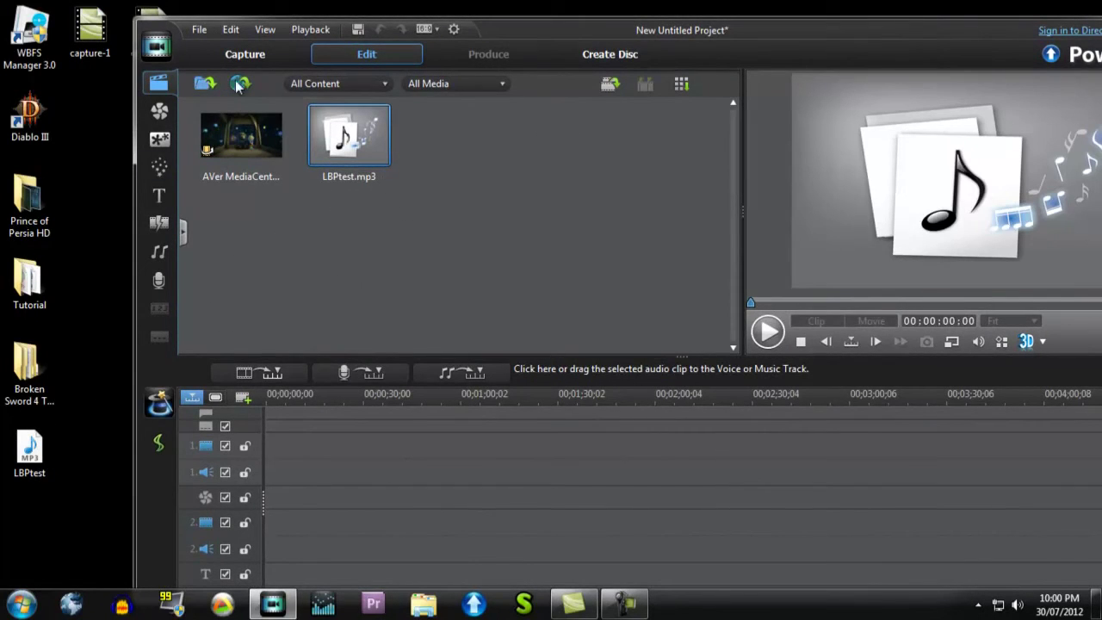
pyautogui.doubleClick(808, 32)
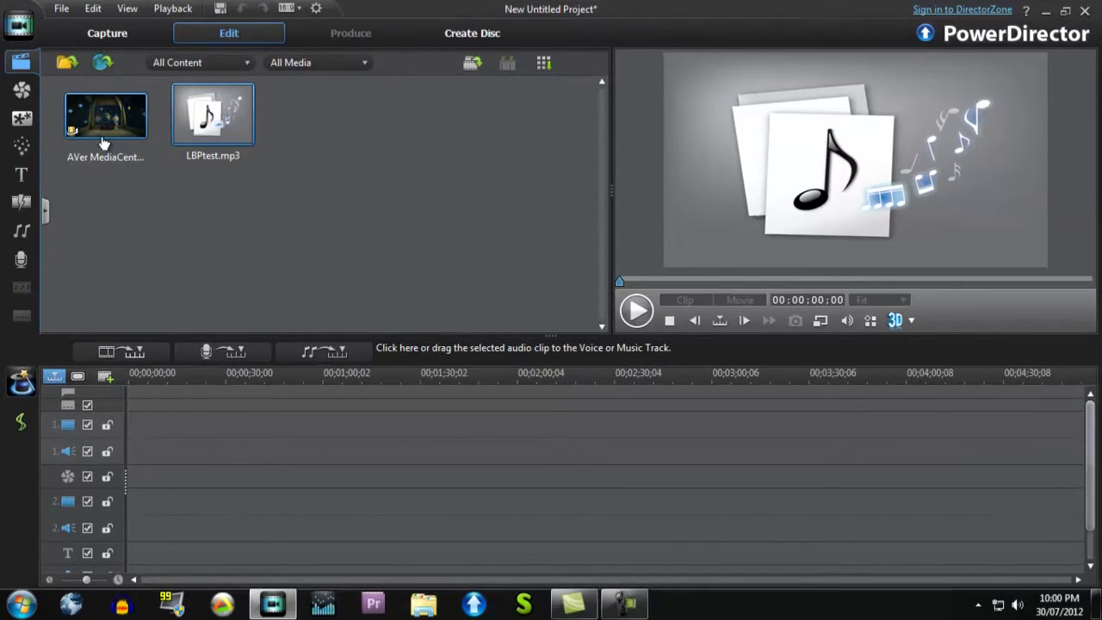
# Step: Place the AVer MediaCenter clip on video track 1 and LBPtest.mp3 on audio track 2, both starting at 00;00;00;00
pyautogui.moveTo(102, 110); pyautogui.dragTo(123, 425)
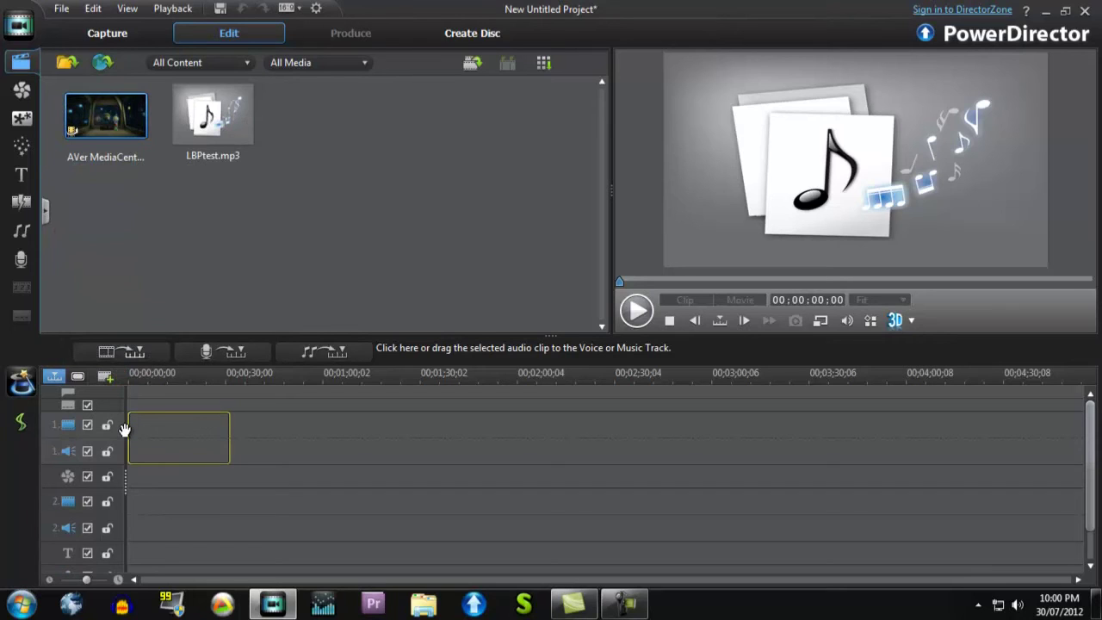
pyautogui.moveTo(107, 430); pyautogui.dragTo(107, 430)
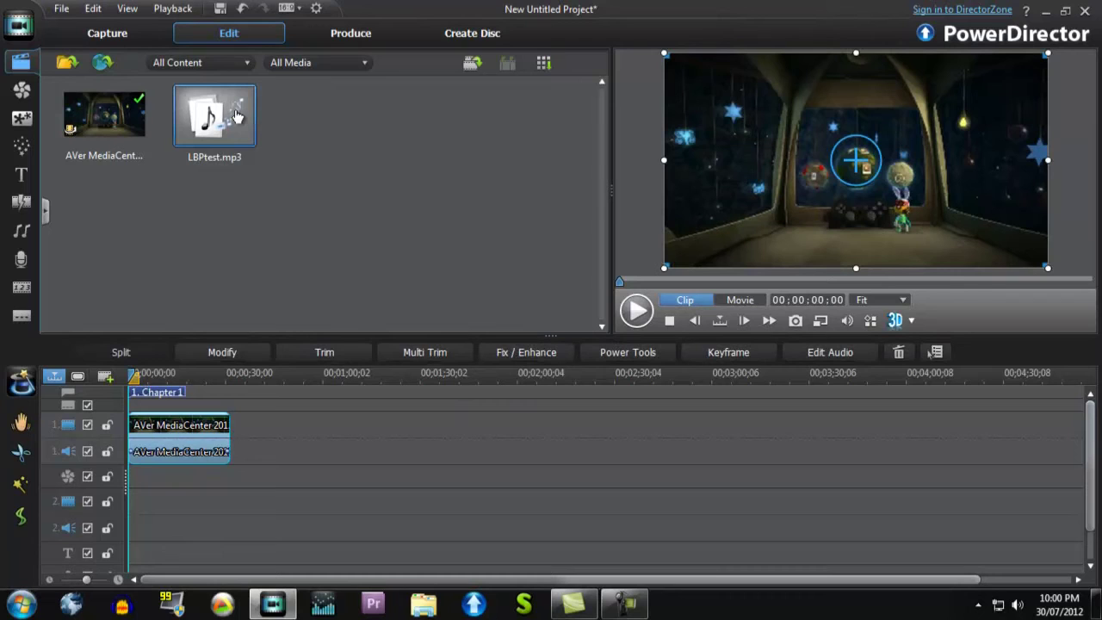
pyautogui.moveTo(231, 114); pyautogui.dragTo(120, 512)
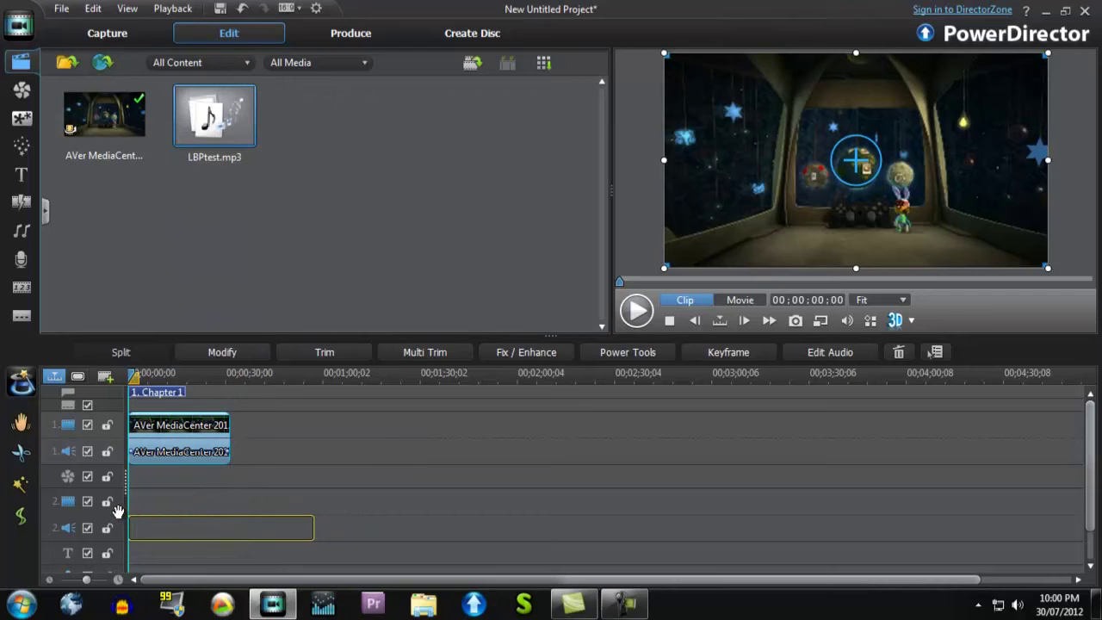
pyautogui.moveTo(117, 511); pyautogui.dragTo(116, 510)
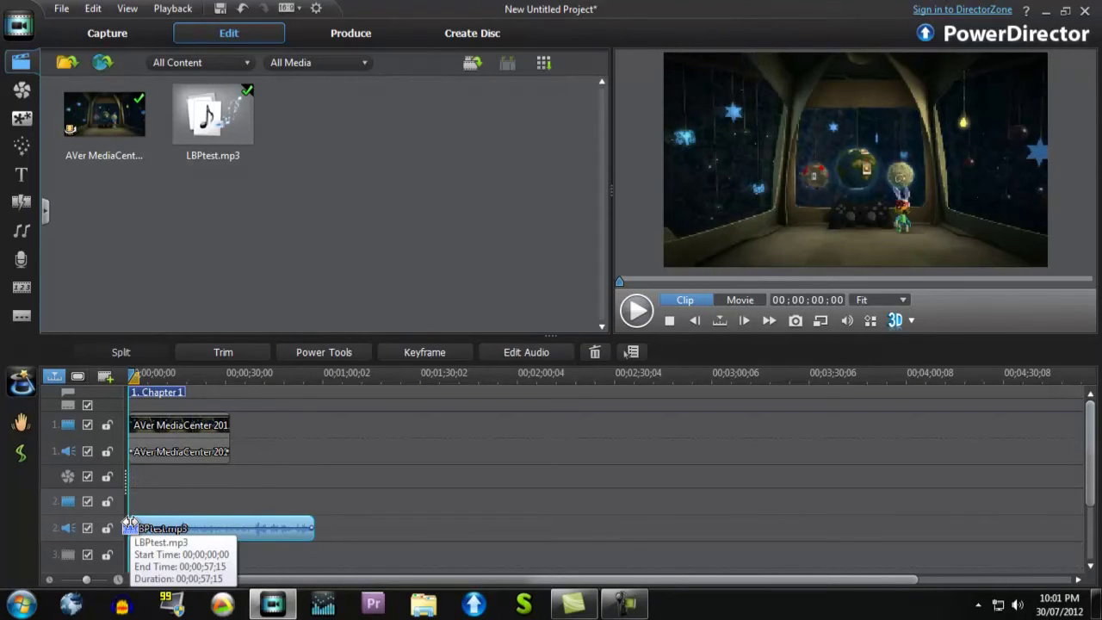
# Step: Trim about 5 seconds off the beginning of the LBPtest.mp3 clip on audio track 2
pyautogui.moveTo(130, 523); pyautogui.dragTo(144, 523)
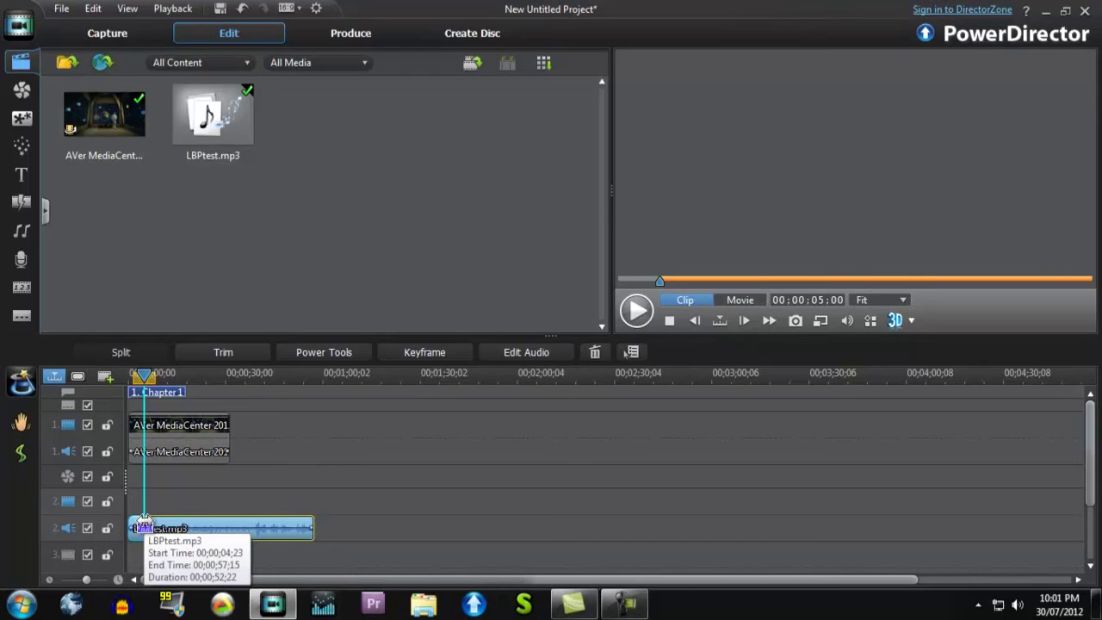
pyautogui.moveTo(143, 523); pyautogui.dragTo(144, 523)
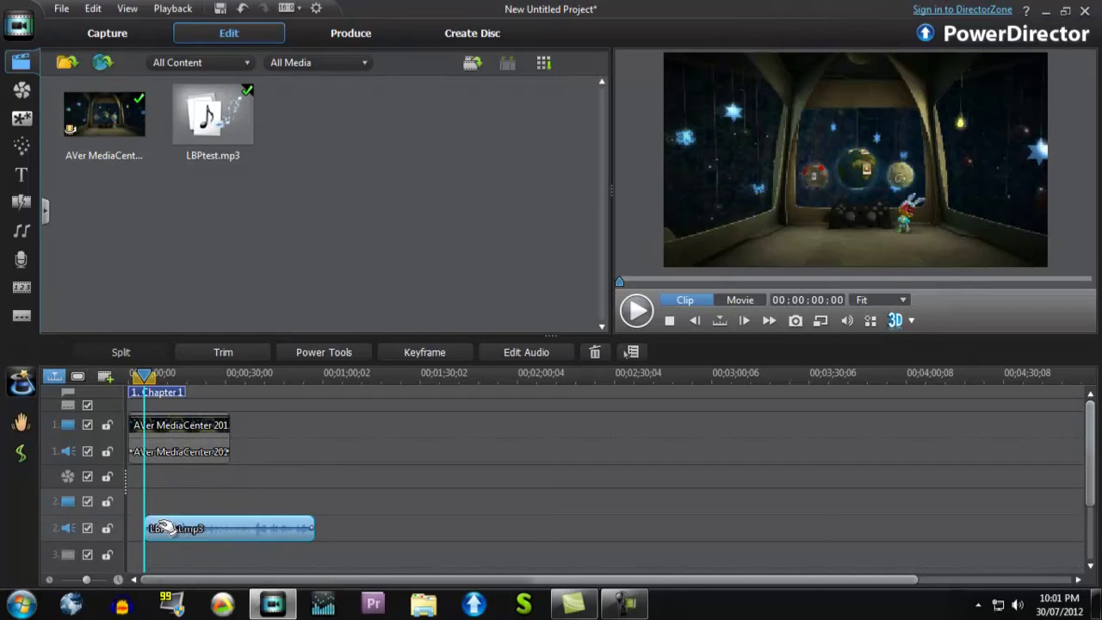
# Step: Move the LBPtest.mp3 clip on audio track 2 to start at 00;00;00;00 and trim its end to match the AVer MediaCenter clip's end
pyautogui.moveTo(272, 528); pyautogui.dragTo(249, 527)
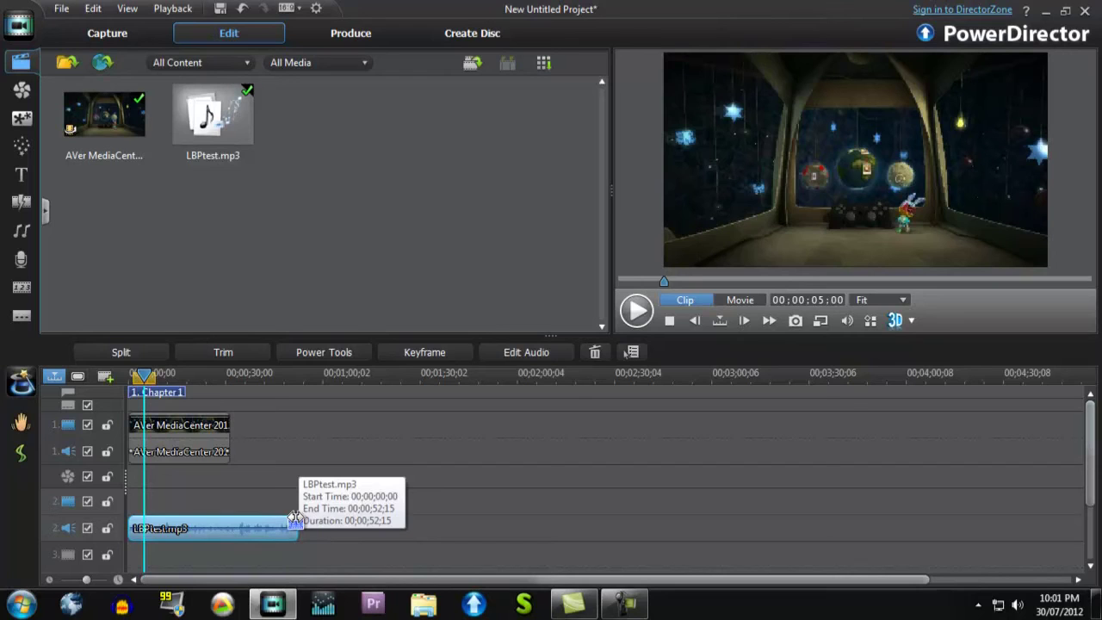
pyautogui.moveTo(296, 520); pyautogui.dragTo(234, 522)
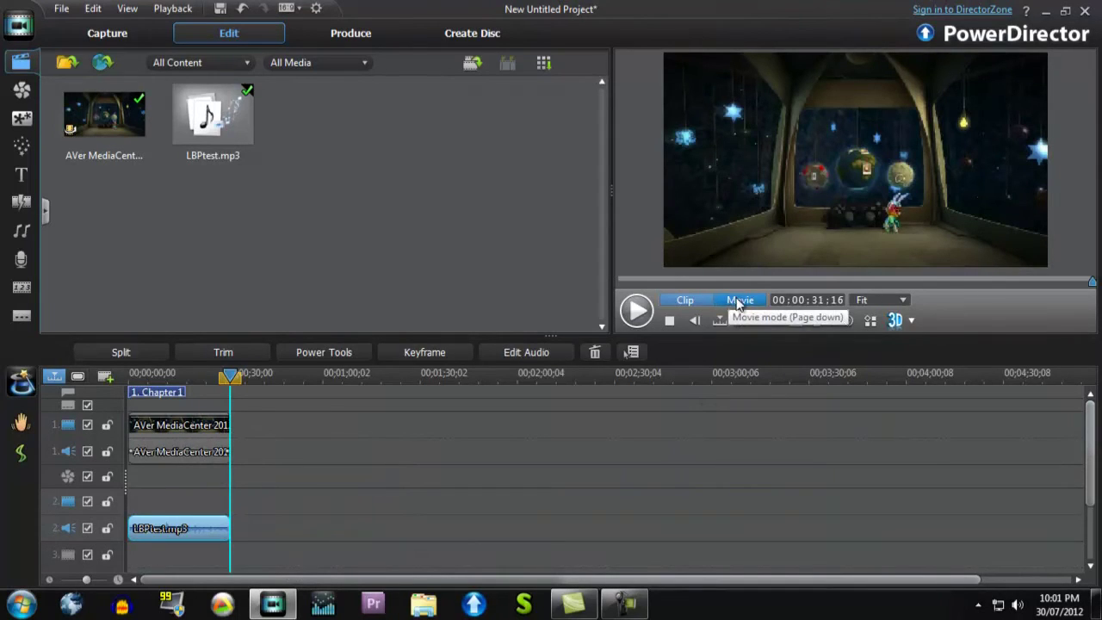
# Step: Preview the combined tracks from the beginning in Movie mode to check the commentary's synchronization, and stop playback
pyautogui.click(740, 302)
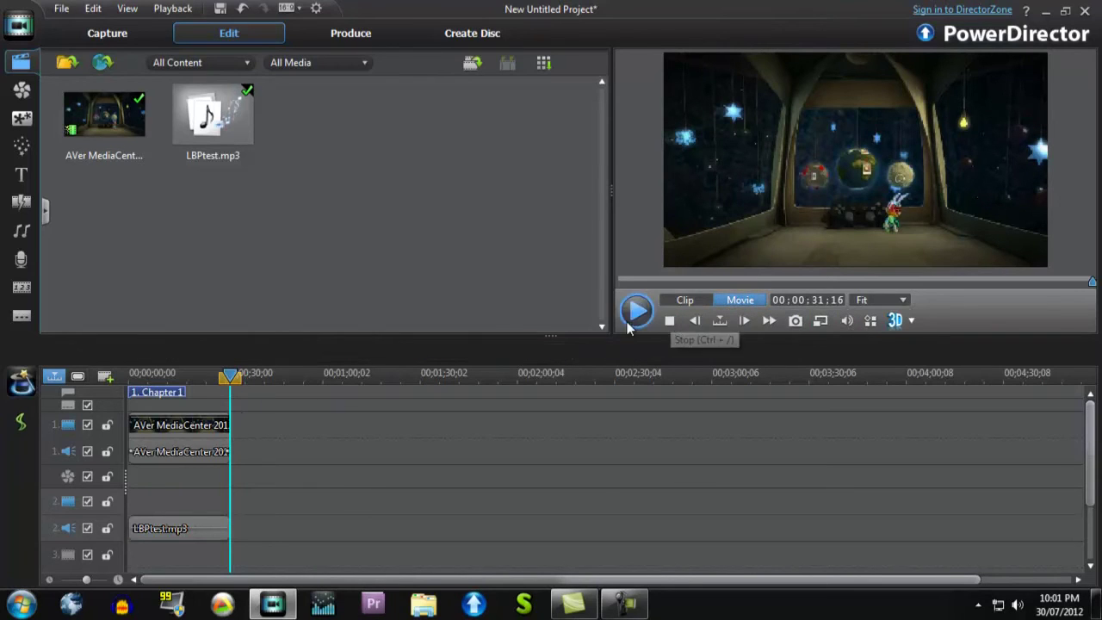
pyautogui.moveTo(240, 373); pyautogui.dragTo(121, 383)
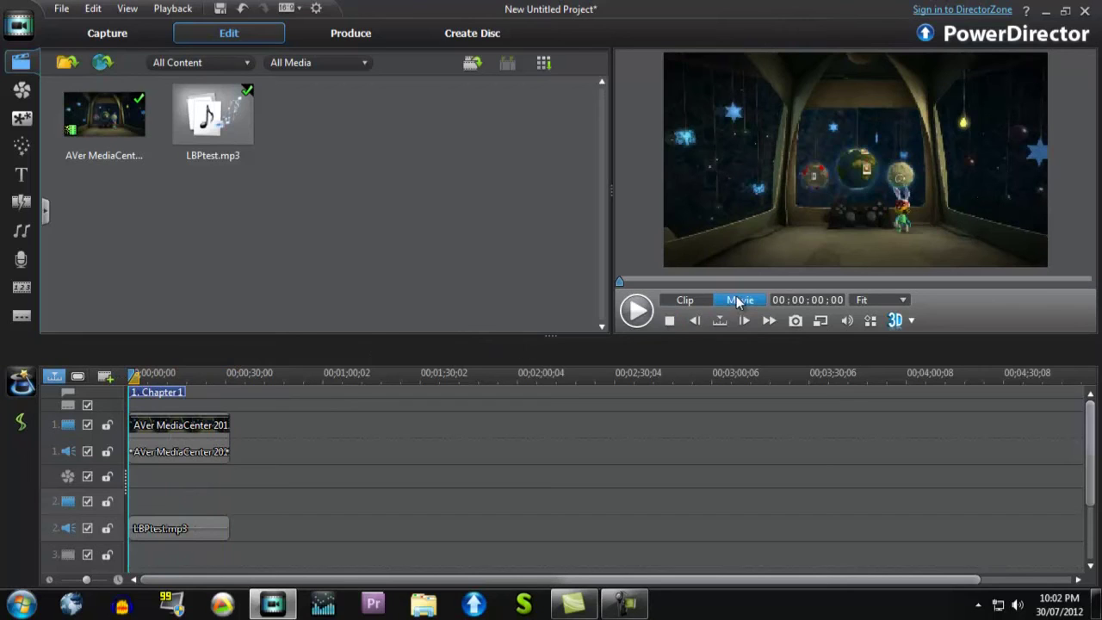
pyautogui.click(635, 313)
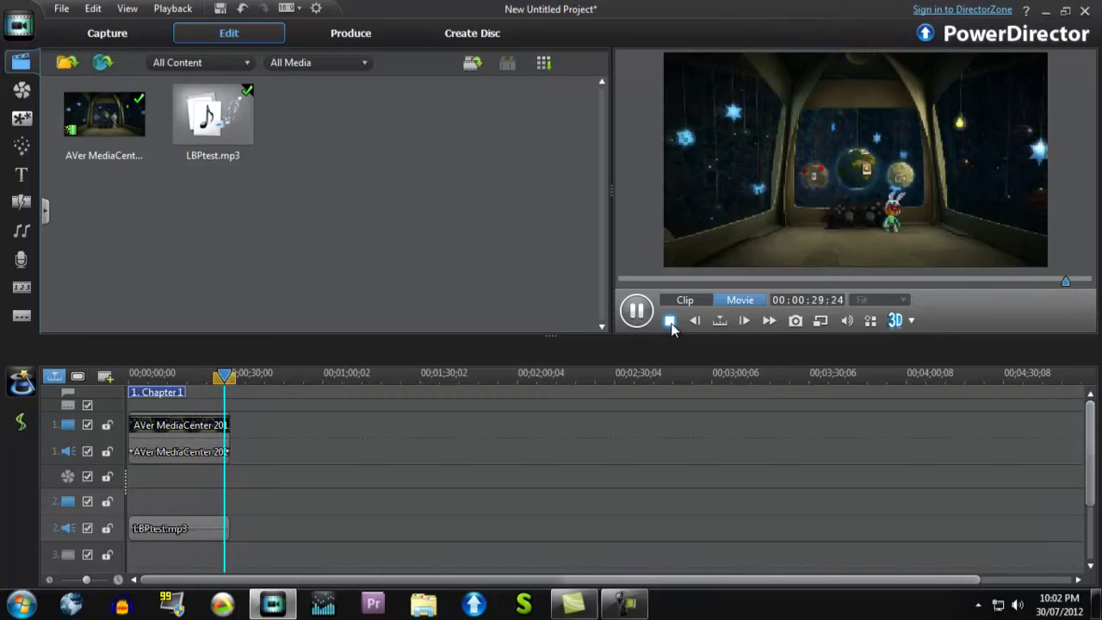
pyautogui.click(670, 321)
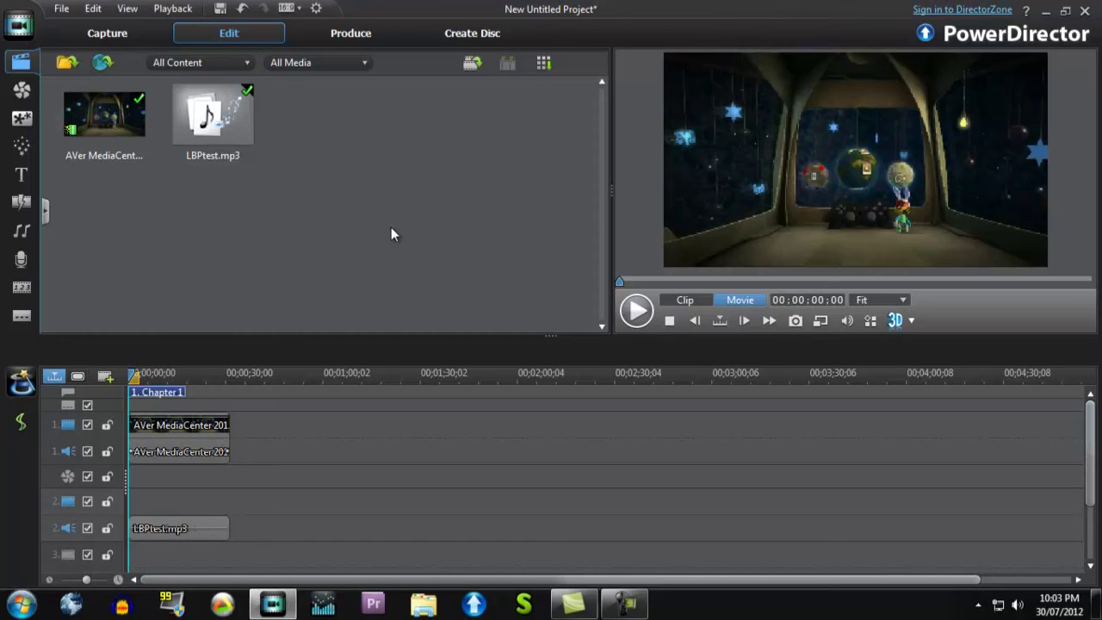
# Step: Set up the movie's production as a standard 2D WMV file with the Windows Media Video 9 HD Standard Quality profile
pyautogui.click(363, 39)
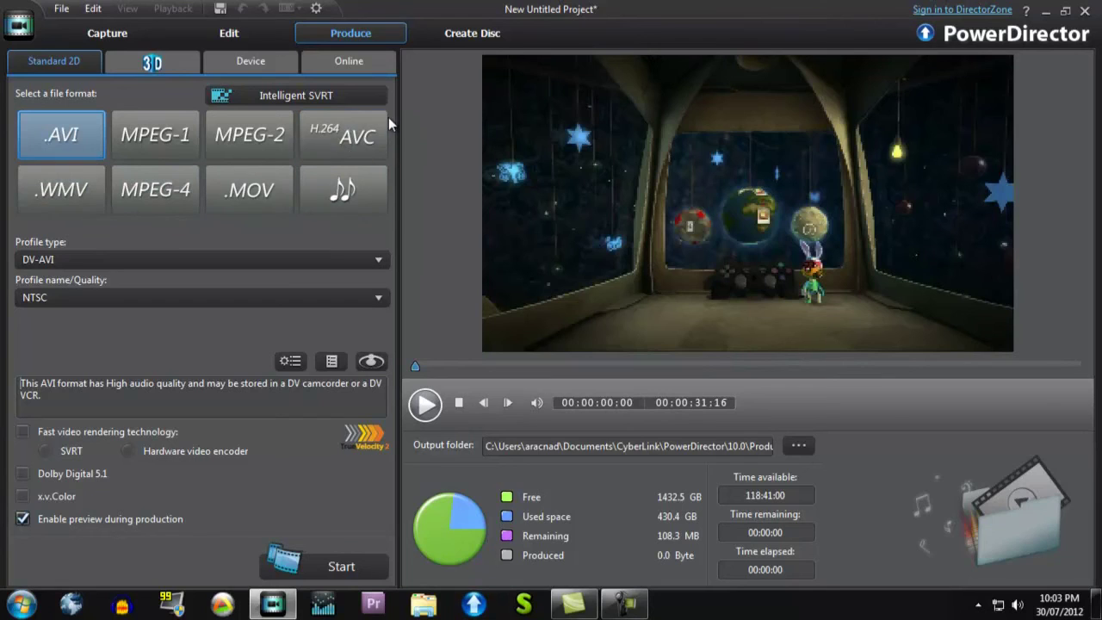
pyautogui.click(59, 201)
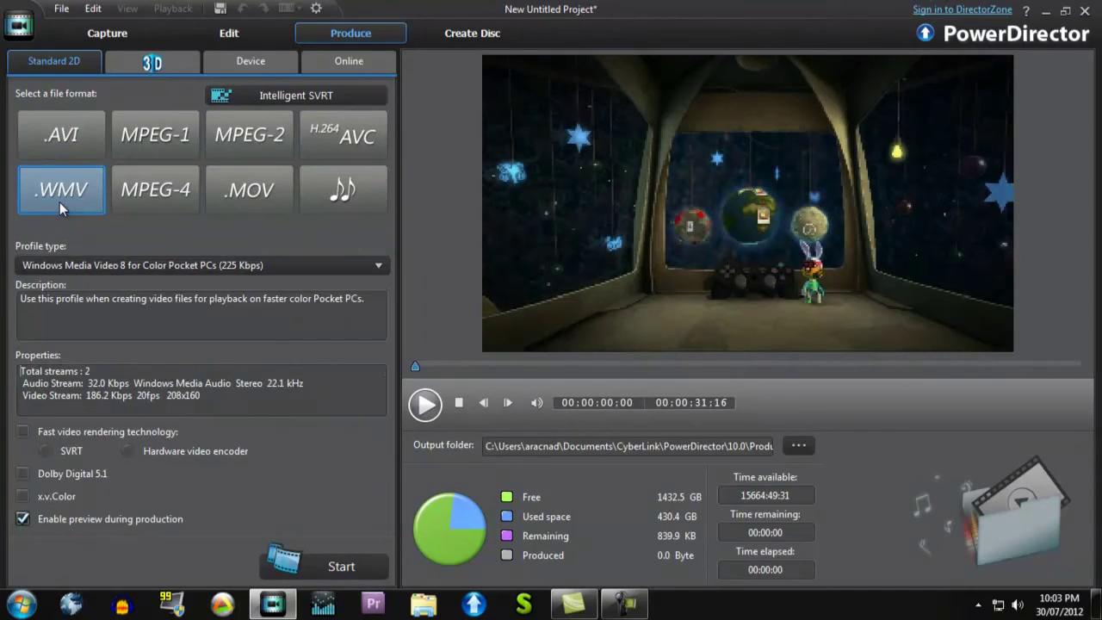
pyautogui.click(379, 263)
pyautogui.moveTo(385, 317); pyautogui.dragTo(384, 414)
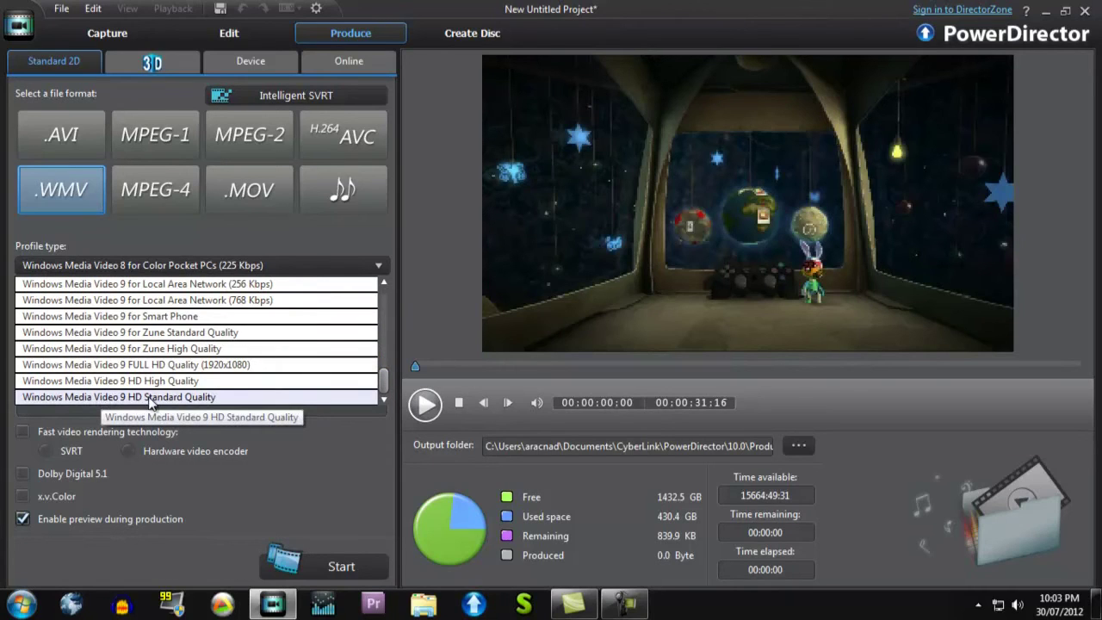
pyautogui.click(213, 399)
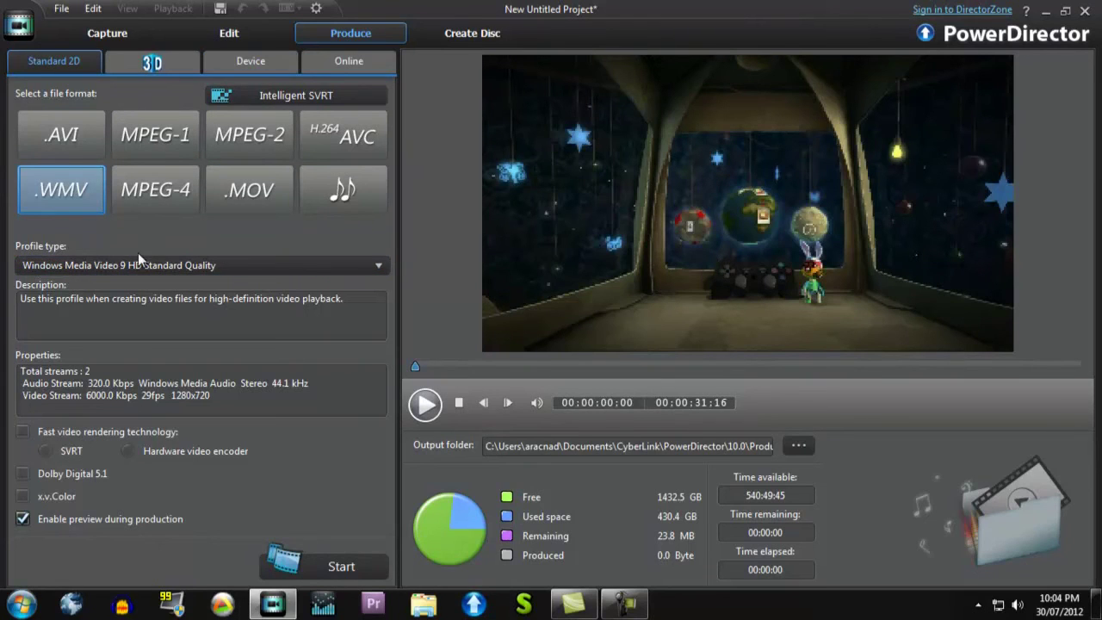
# Step: Close PowerDirector without saving the project changes, and stop the running screen recording in the screen recorder
pyautogui.click(1086, 11)
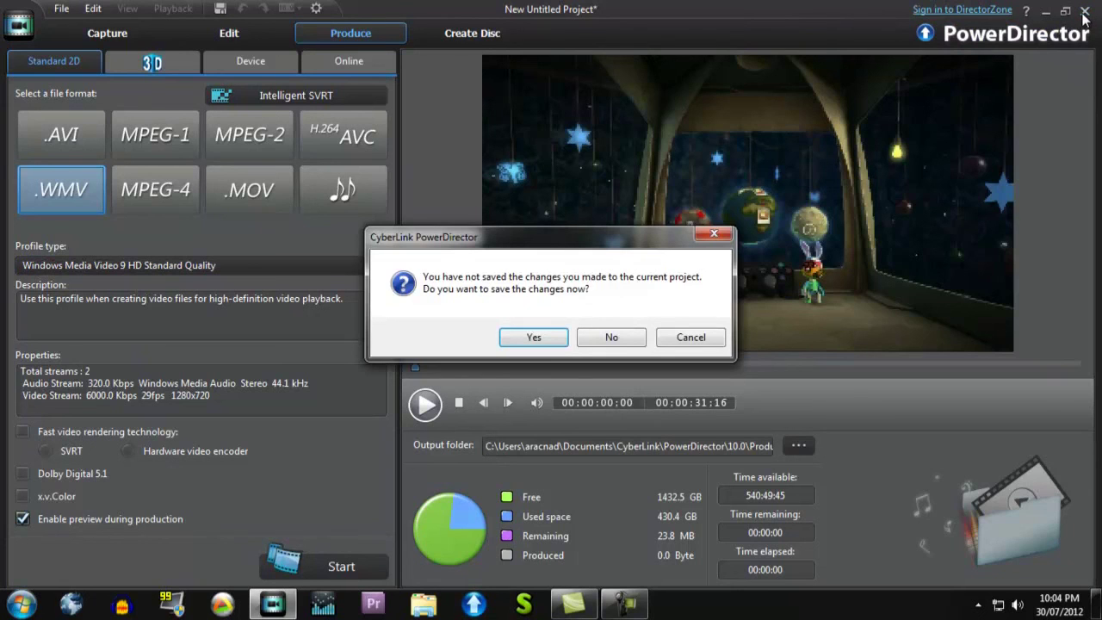
pyautogui.click(619, 342)
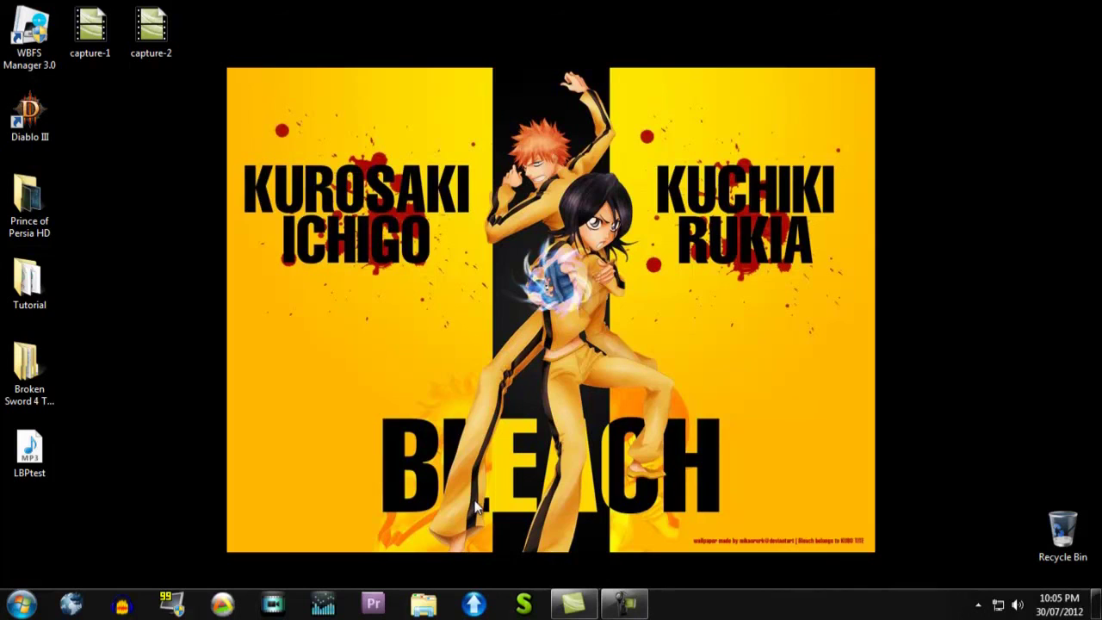
pyautogui.click(629, 602)
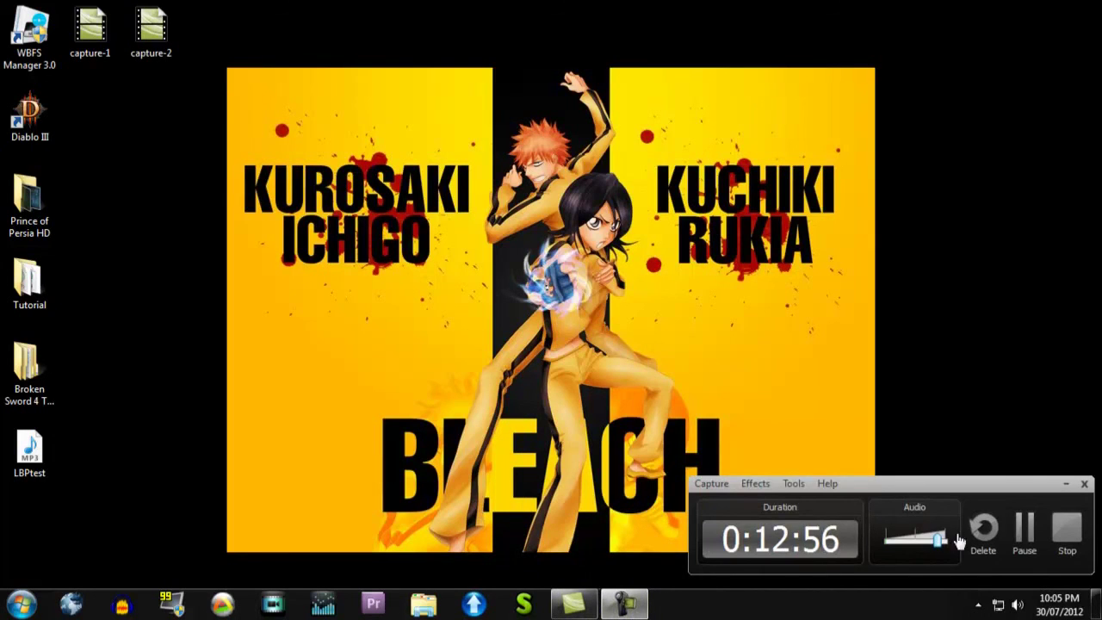
pyautogui.click(1066, 527)
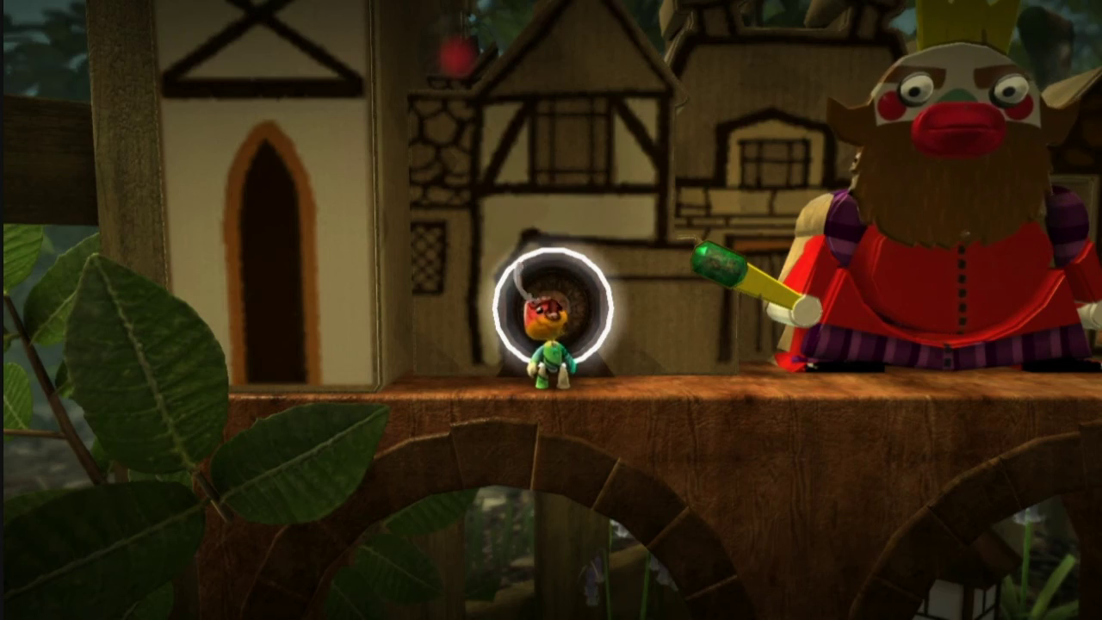